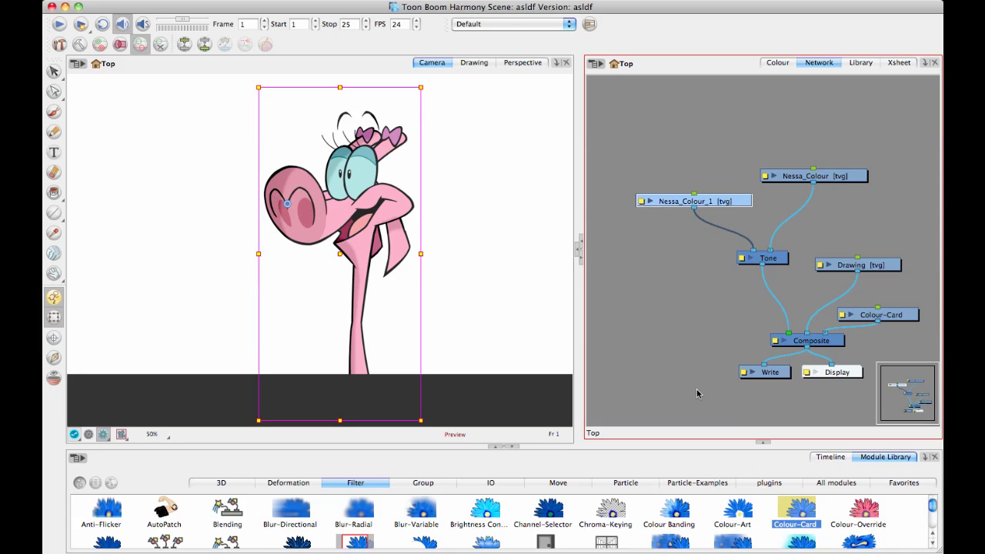
# Show the Timeline and step back and forth through frames 1–4 to preview the animation
pyautogui.click(699, 393)
pyautogui.click(823, 457)
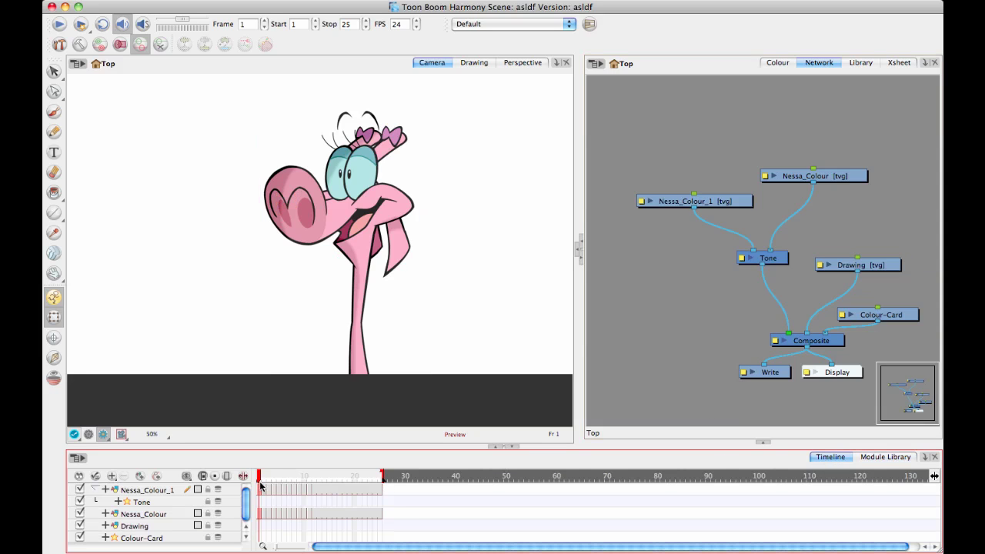
pyautogui.press('.')
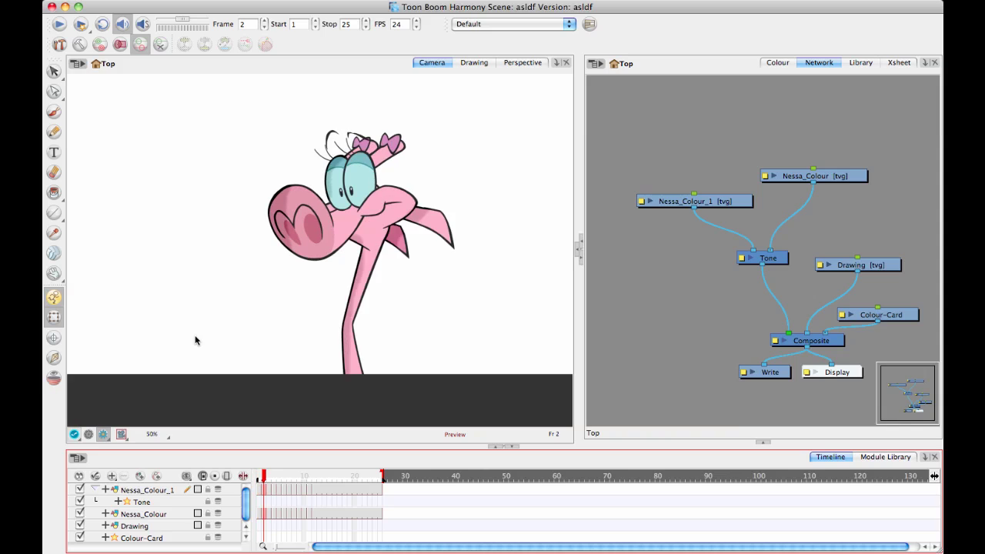
pyautogui.press('.')
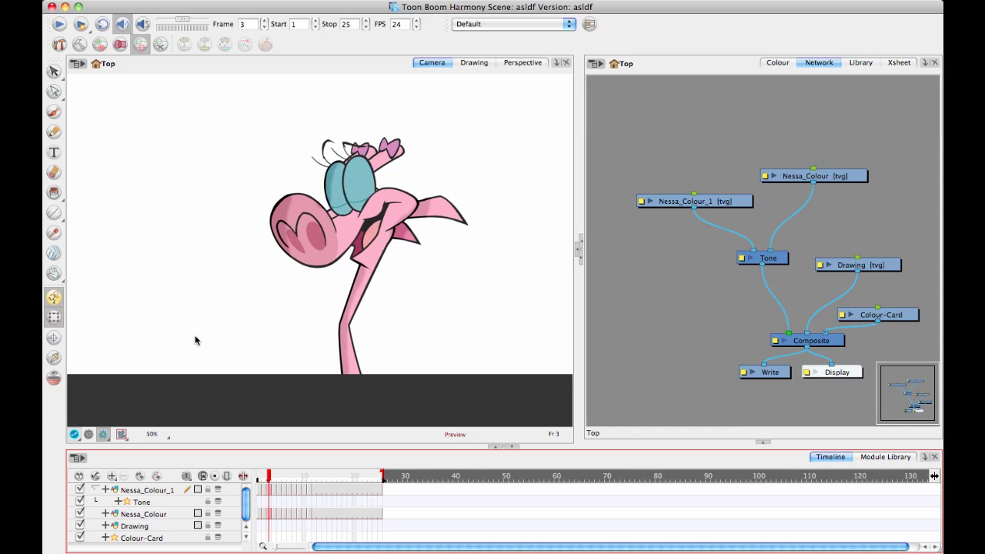
pyautogui.press(',')
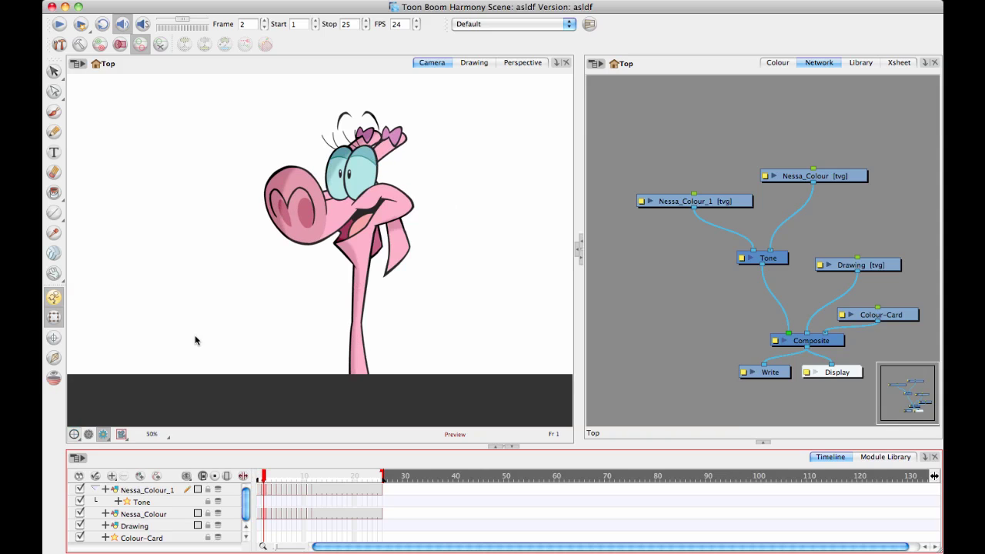
pyautogui.press('.')
pyautogui.press('.')
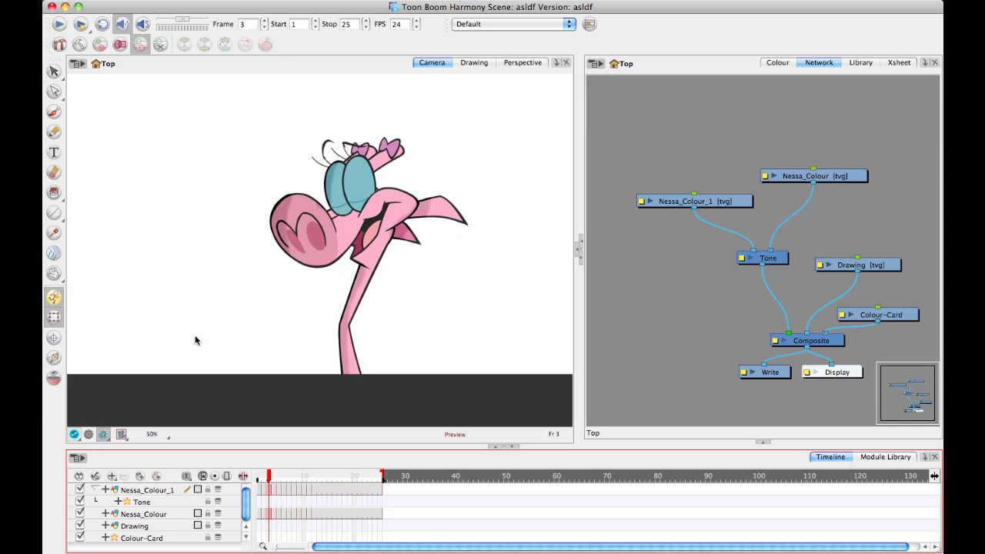
pyautogui.press(',')
pyautogui.press(',')
pyautogui.press(',')
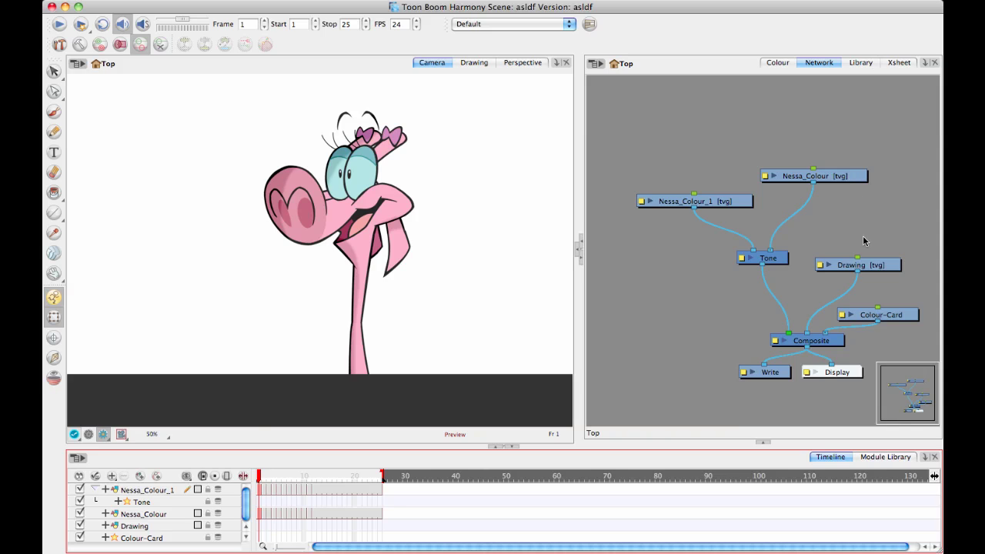
# Move the Nessa_Colour node higher and nudge Nessa_Colour_1 in the network
pyautogui.moveTo(843, 175); pyautogui.dragTo(845, 148)
pyautogui.moveTo(728, 203); pyautogui.dragTo(724, 199)
pyautogui.click(830, 146)
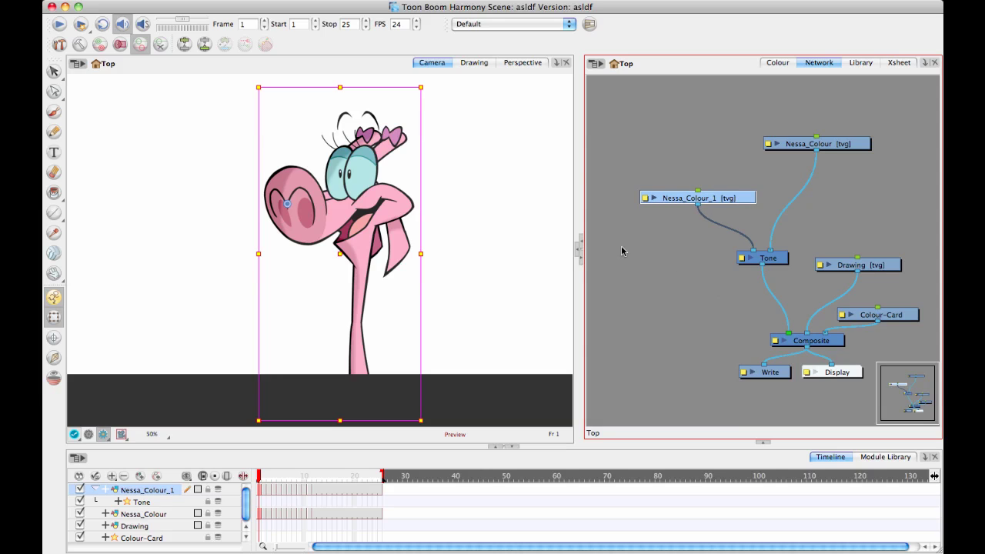
# Open the Tone node's Layer Properties (Radial blur, radius 2) and place the window beside the network
pyautogui.click(741, 262)
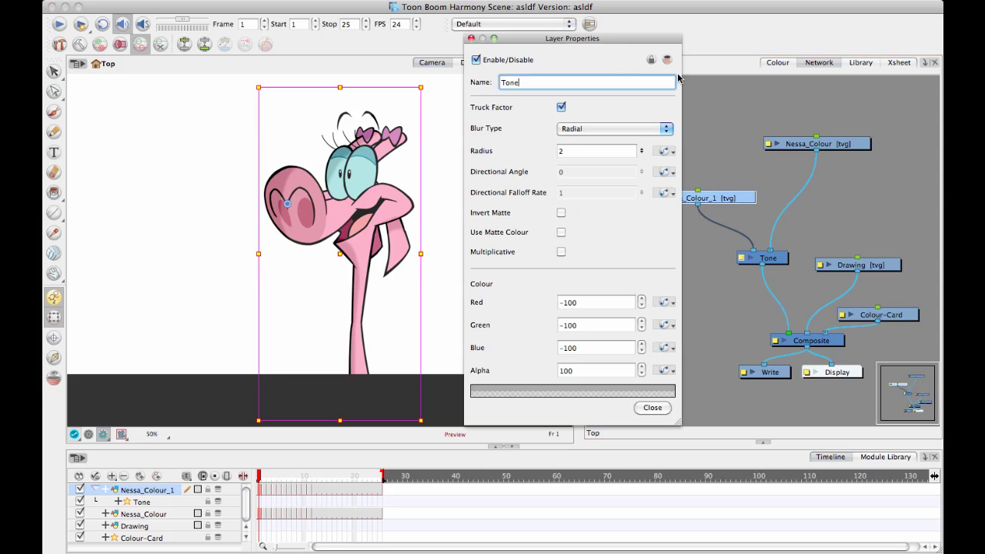
pyautogui.moveTo(593, 40); pyautogui.dragTo(619, 48)
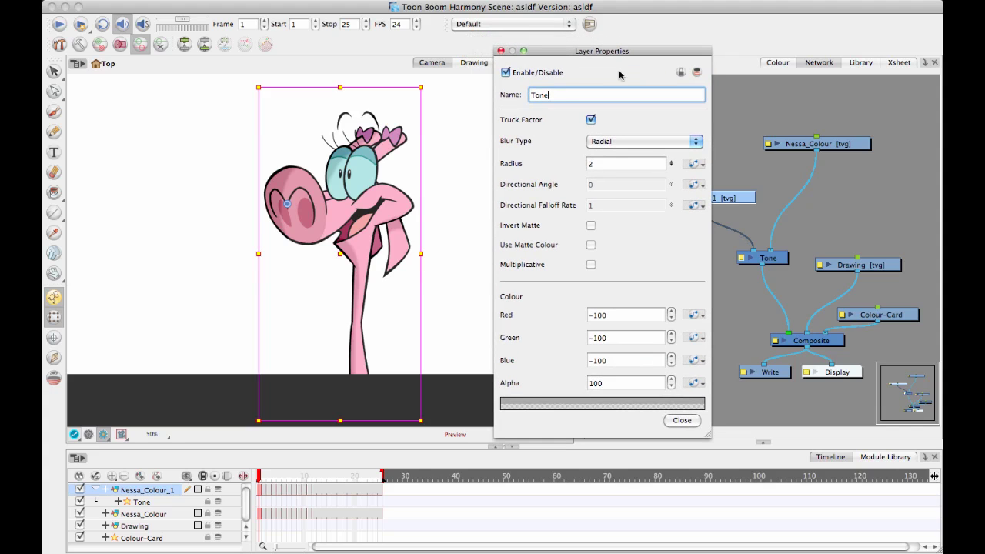
pyautogui.moveTo(643, 54); pyautogui.dragTo(611, 50)
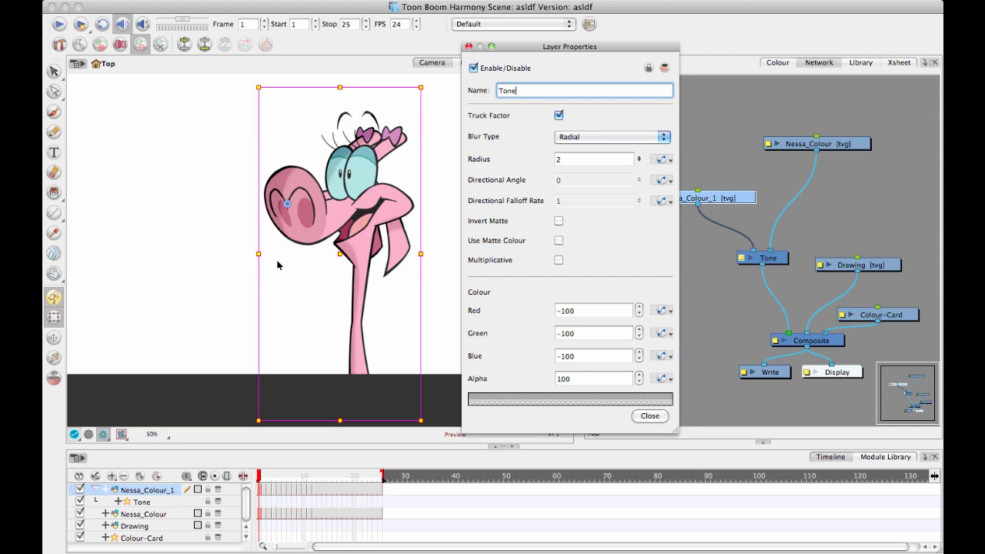
# Darken the Tone shadow colour to Red, Green, Blue -184 with Alpha 72
pyautogui.click(539, 403)
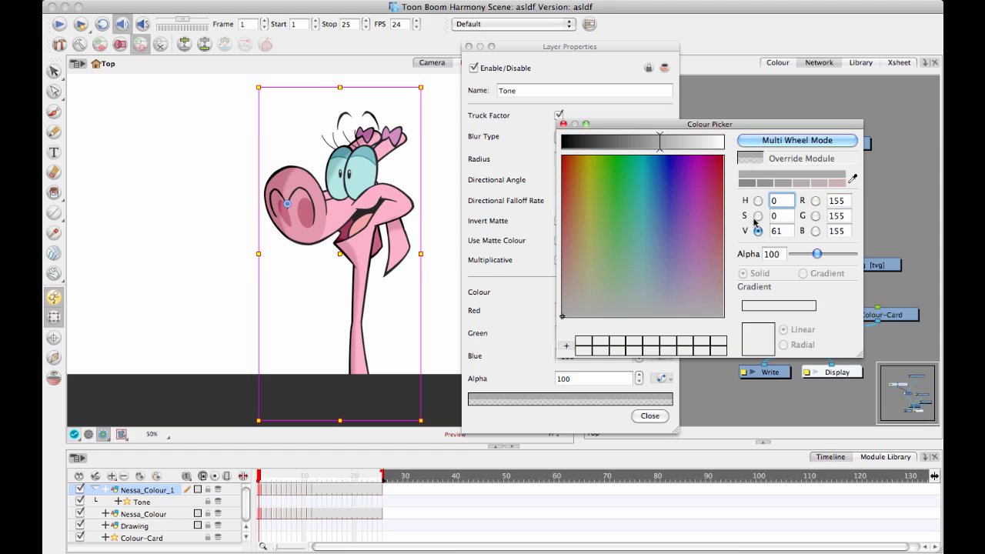
pyautogui.moveTo(662, 143); pyautogui.dragTo(607, 142)
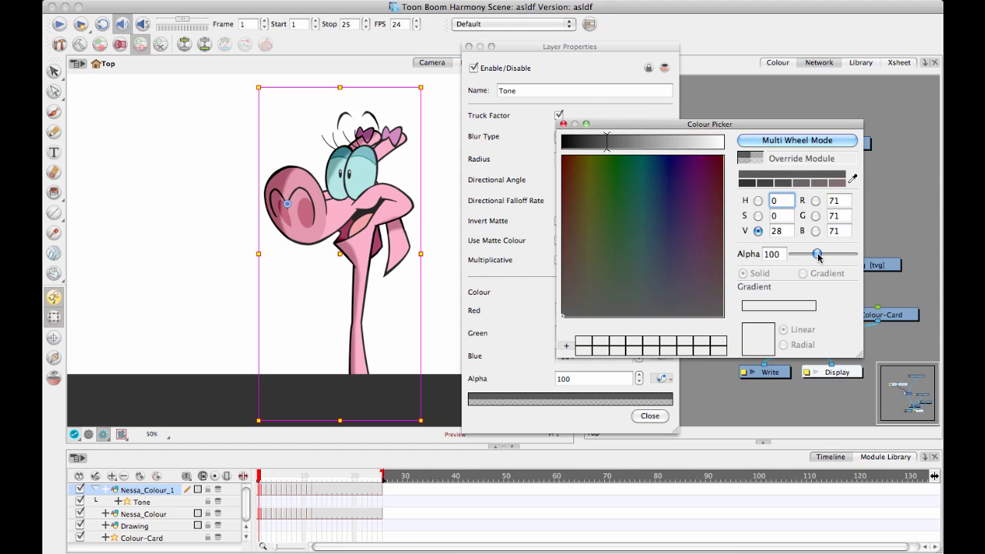
pyautogui.moveTo(817, 255)
pyautogui.mouseDown()
pyautogui.moveTo(854, 254)
pyautogui.moveTo(815, 255)
pyautogui.mouseUp()
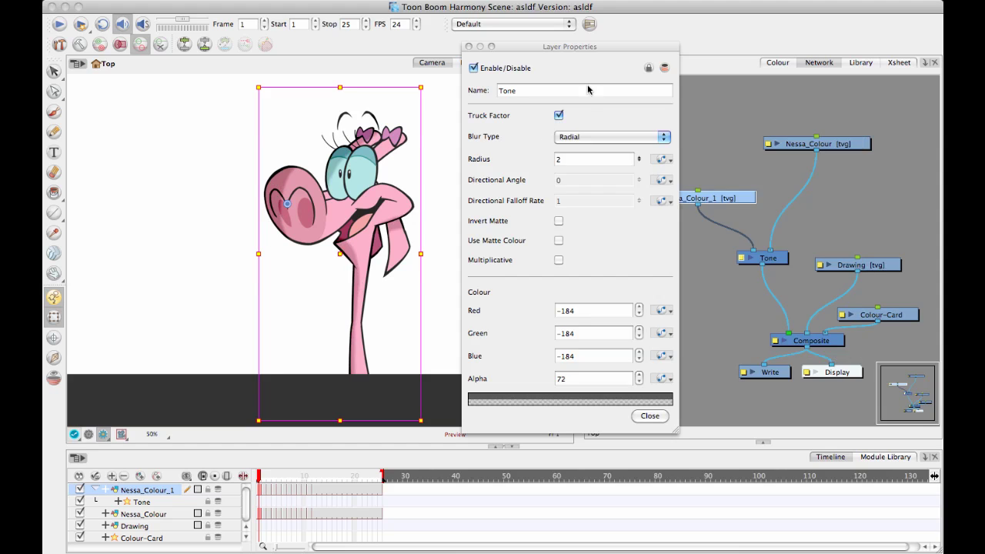
pyautogui.click(563, 124)
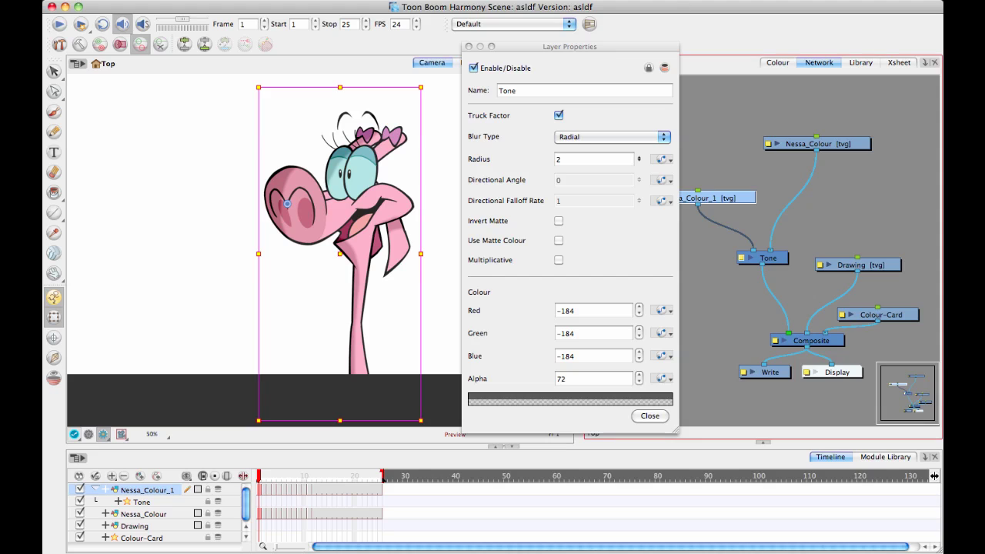
# Recolour the Tone shadow tan-brown: Red -122, Green -144, Blue -186, Alpha 72
pyautogui.click(537, 400)
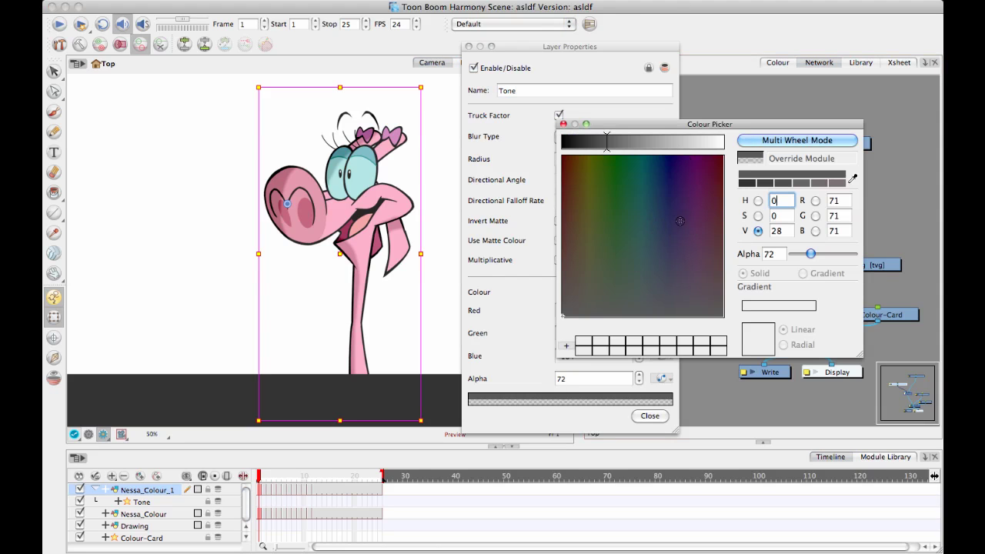
pyautogui.click(675, 253)
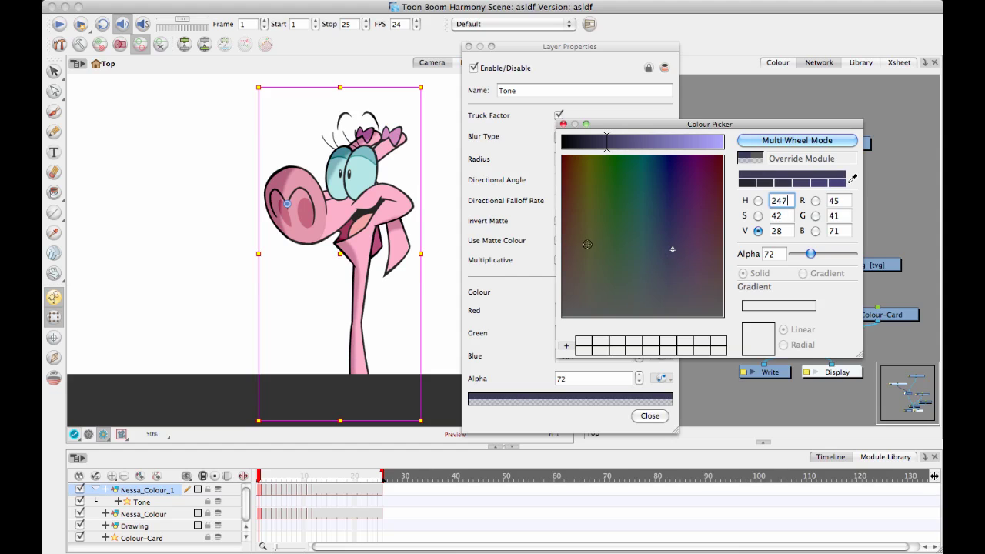
pyautogui.click(573, 241)
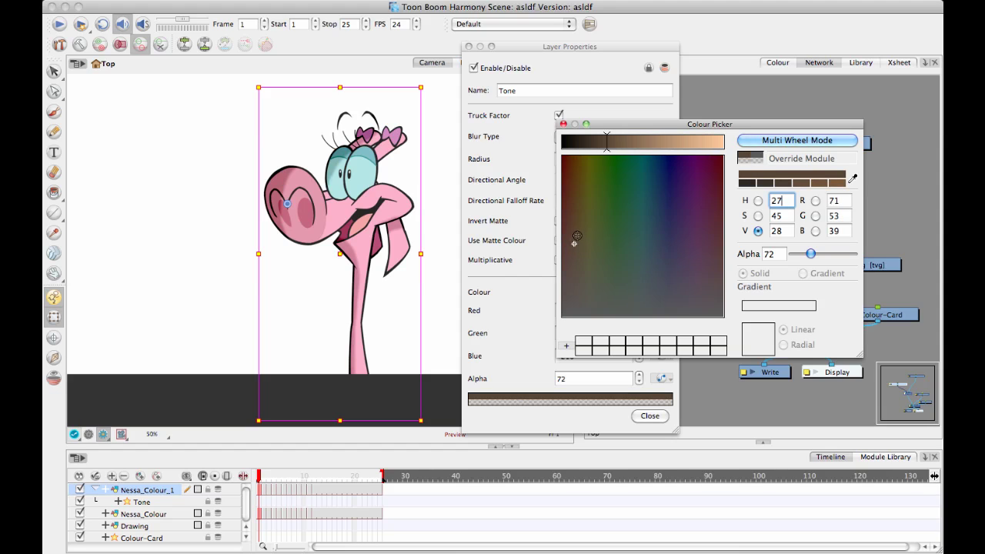
pyautogui.moveTo(627, 143); pyautogui.dragTo(645, 143)
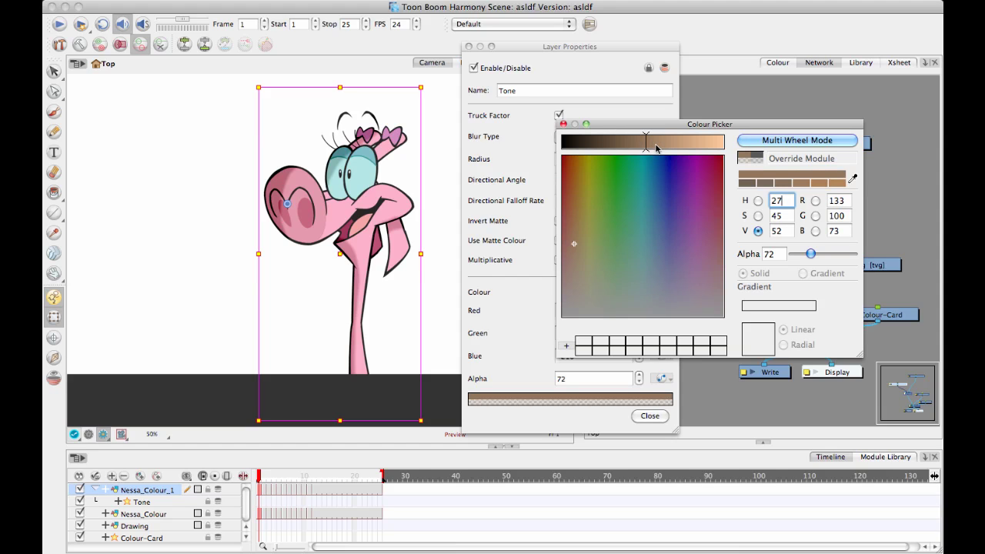
pyautogui.click(579, 241)
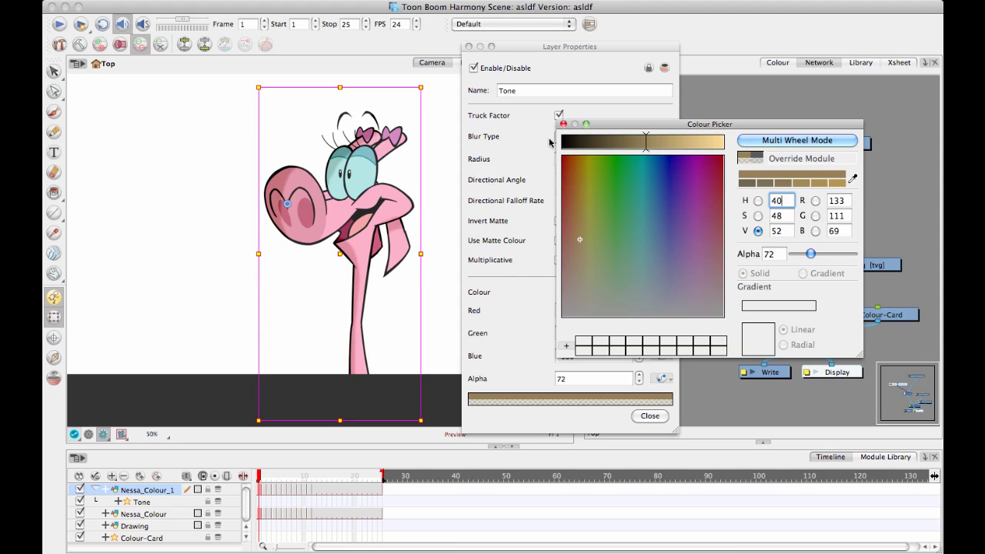
pyautogui.click(562, 124)
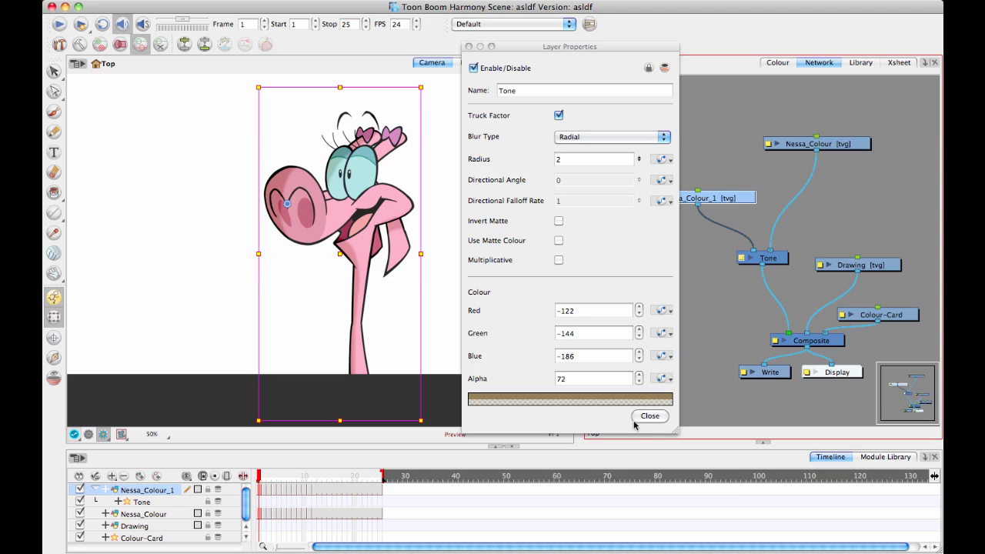
# Link the Tone's Red, Green, Blue and Alpha values to animatable functions
pyautogui.click(663, 311)
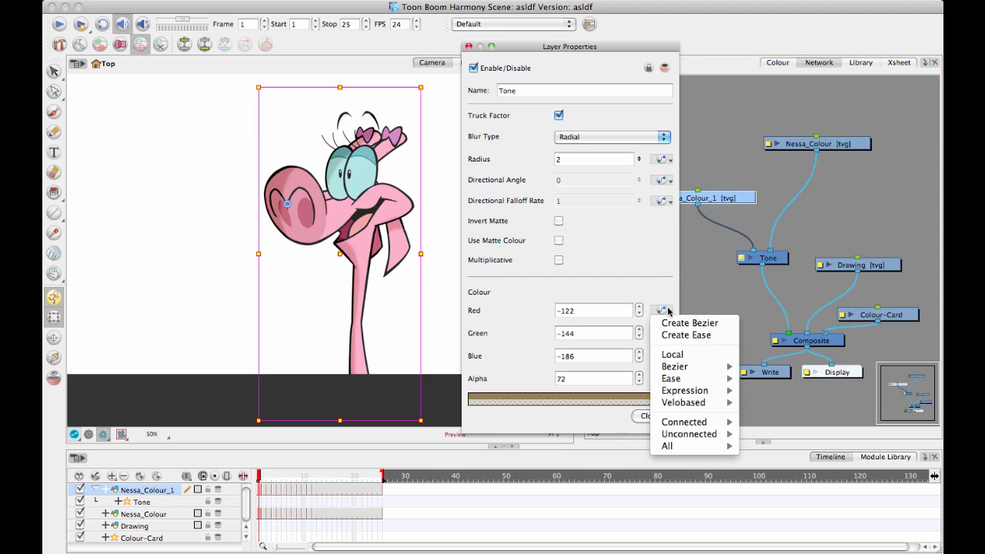
pyautogui.click(681, 319)
pyautogui.click(662, 334)
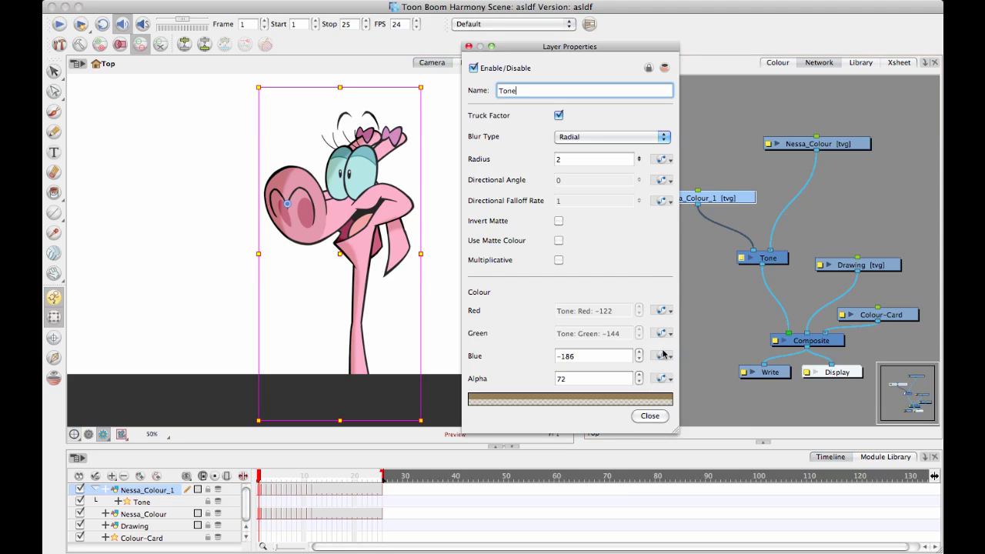
pyautogui.click(663, 355)
pyautogui.click(662, 378)
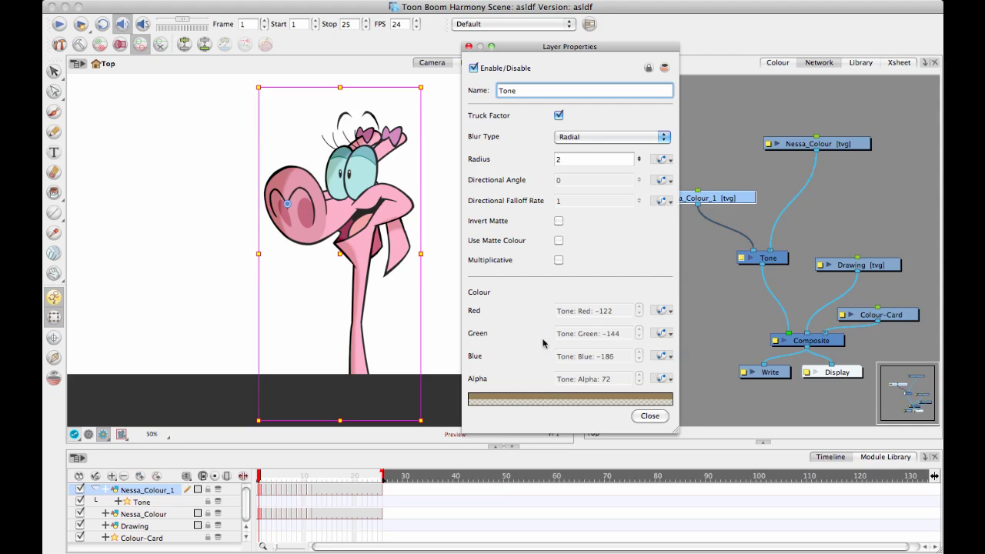
# Darken the shadow to picker values R 105, G 87, B 54, and expand the Tone layer
pyautogui.click(567, 400)
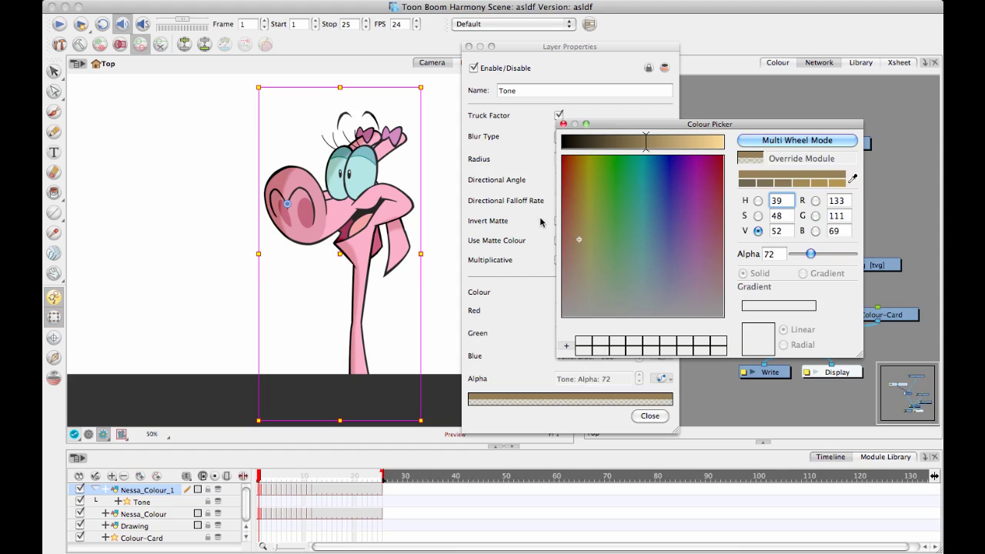
pyautogui.click(629, 142)
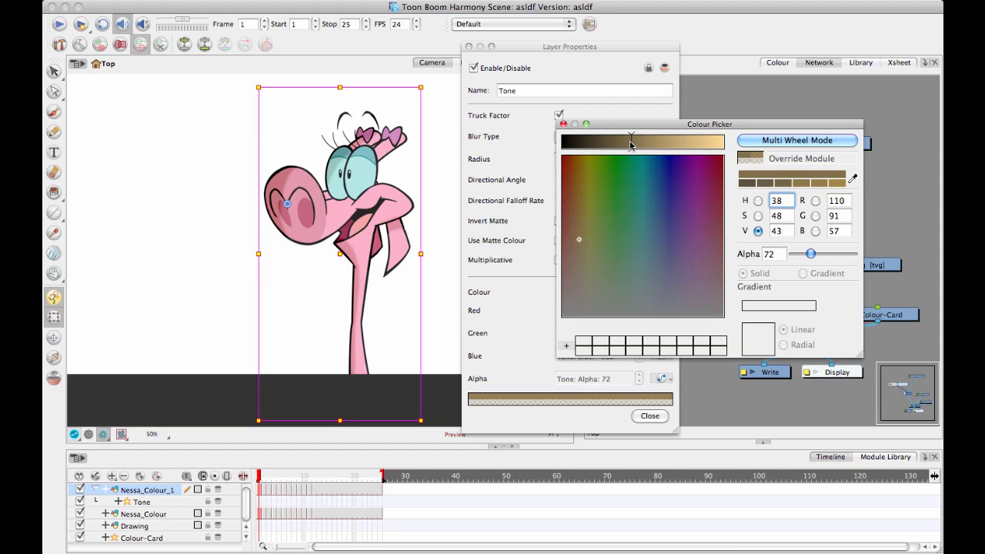
pyautogui.moveTo(629, 144); pyautogui.dragTo(628, 143)
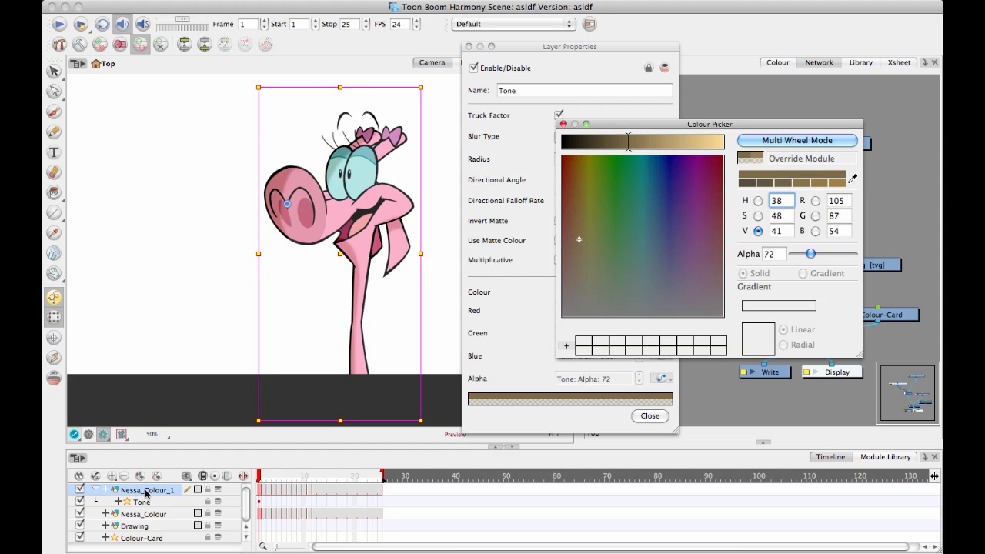
pyautogui.click(117, 501)
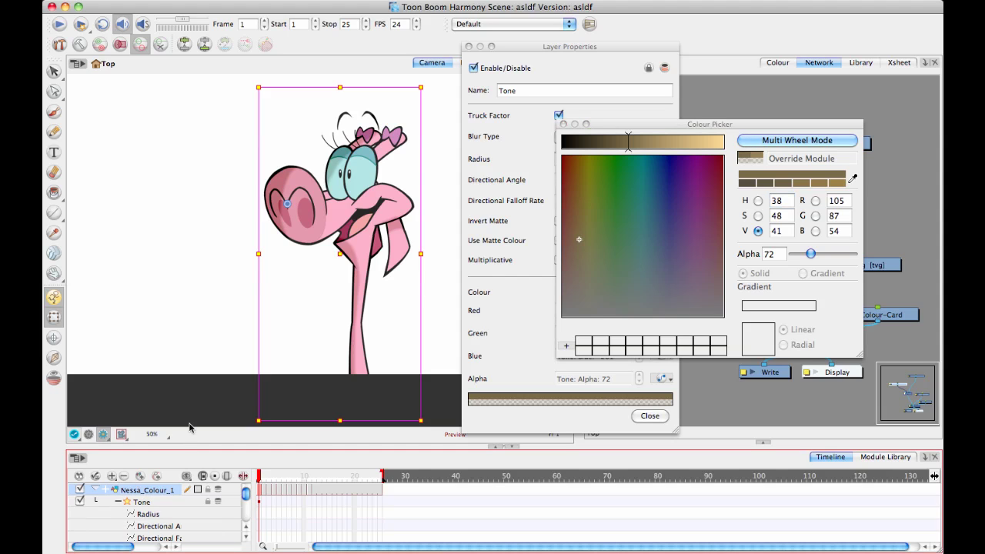
# Enlarge the timeline, widen the layer column, and show Data View with the Tone values (Radius 2, Red -150, Alpha 72)
pyautogui.moveTo(185, 447); pyautogui.dragTo(198, 359)
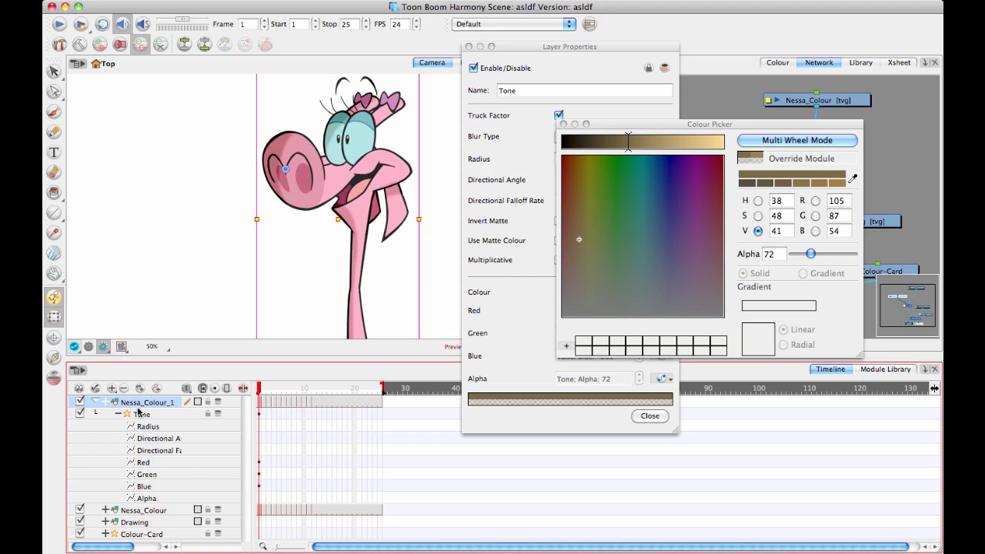
pyautogui.click(260, 414)
pyautogui.moveTo(260, 414); pyautogui.dragTo(291, 402)
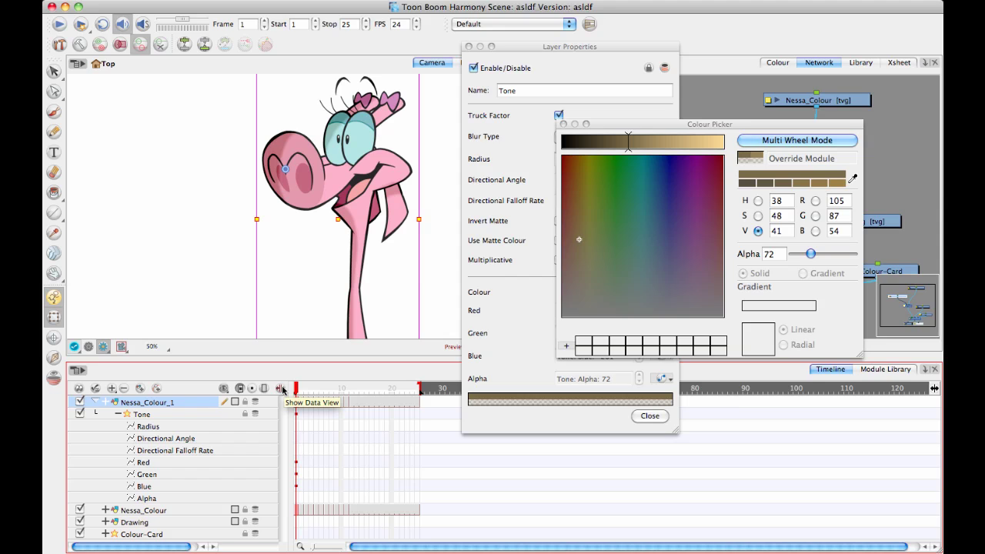
pyautogui.click(281, 389)
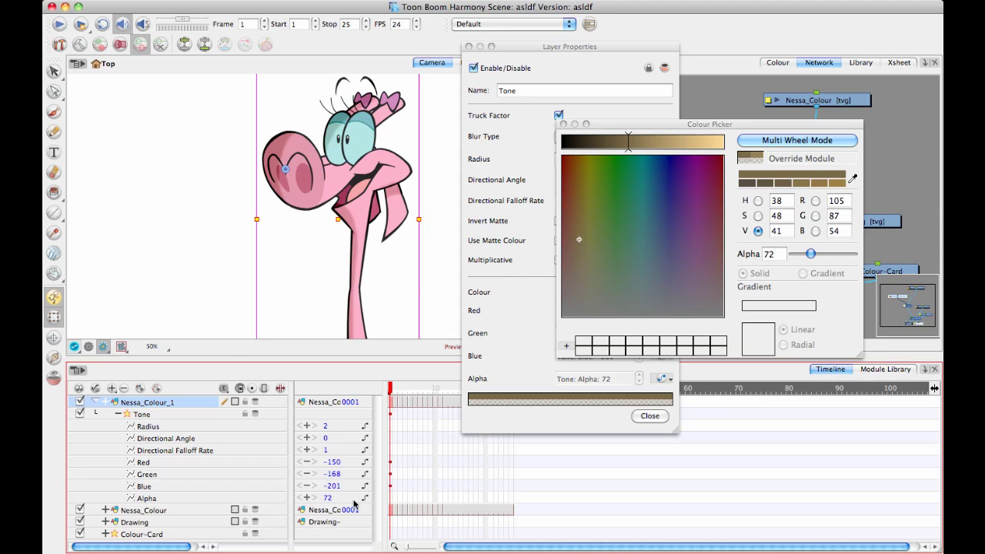
# On frame 1, set the Tone shadow to a soft green with Alpha 139
pyautogui.moveTo(681, 126); pyautogui.dragTo(762, 99)
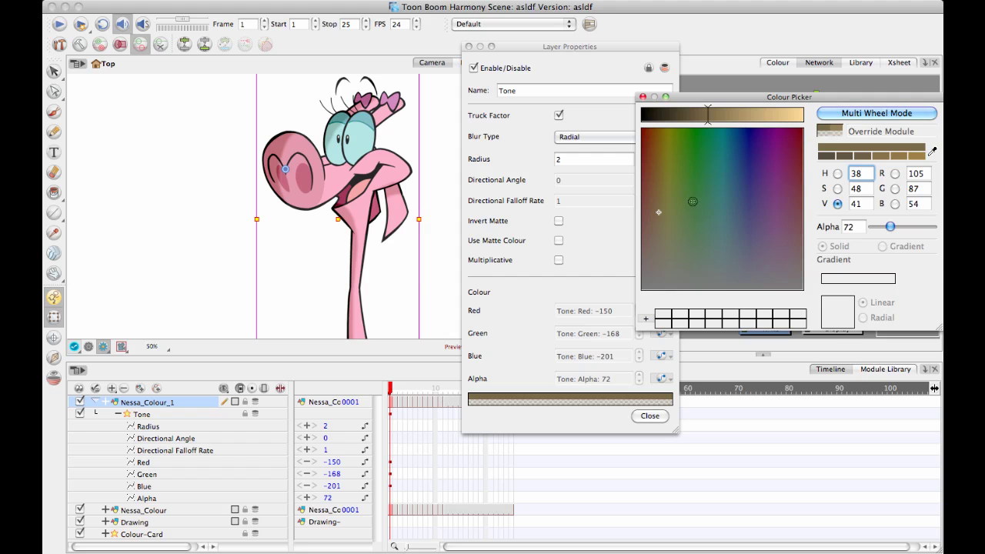
pyautogui.click(703, 200)
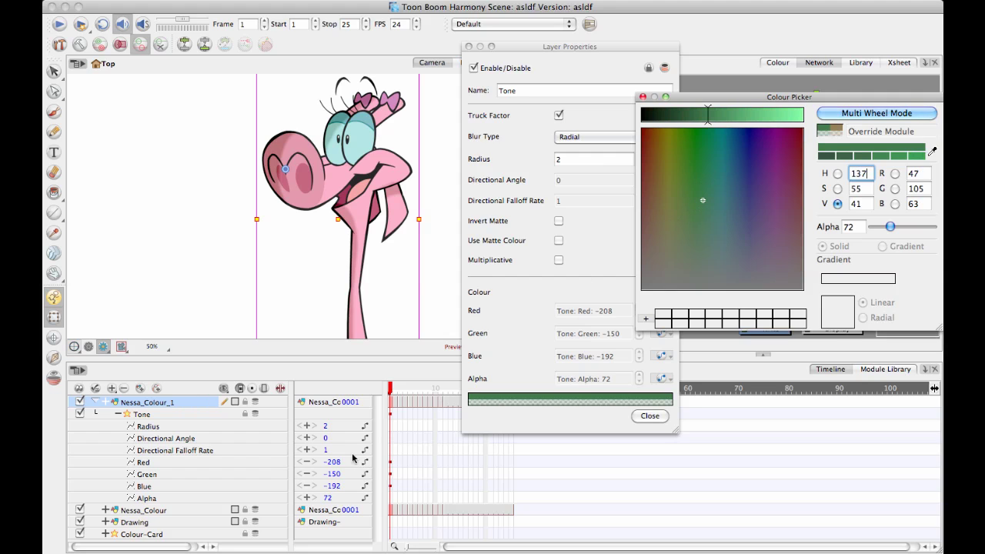
pyautogui.click(665, 172)
pyautogui.moveTo(664, 172); pyautogui.dragTo(690, 234)
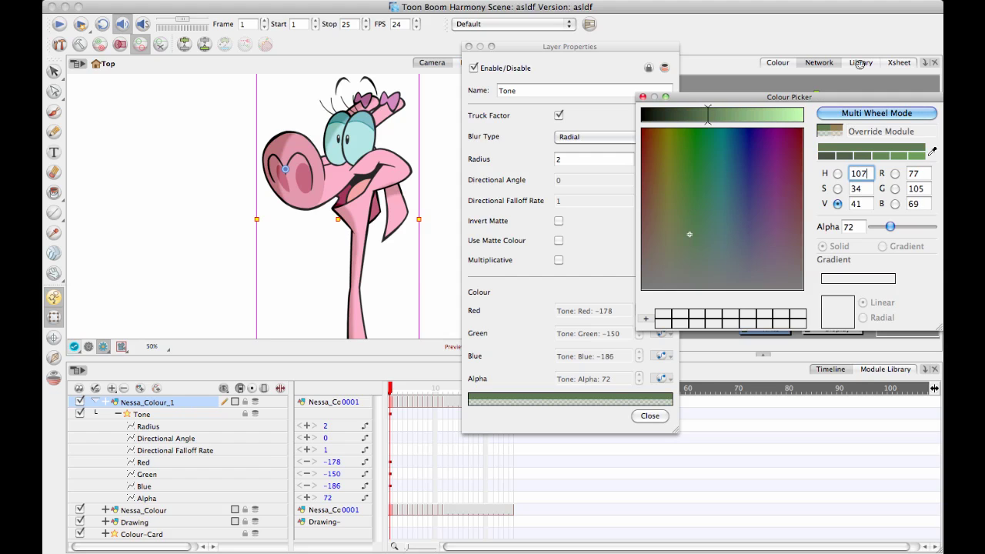
pyautogui.moveTo(891, 227); pyautogui.dragTo(905, 226)
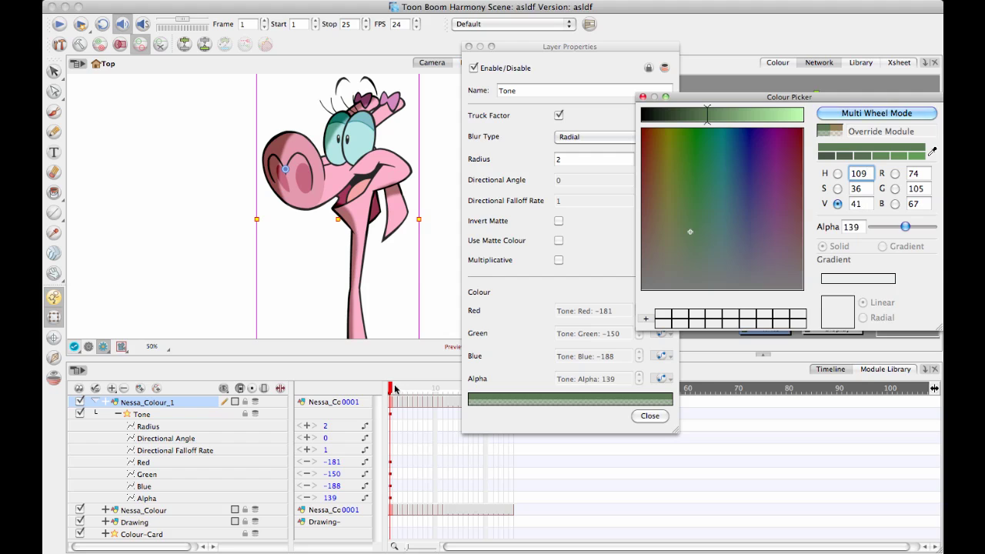
# On frame 4, lower Alpha to 53 and shift the shadow to olive
pyautogui.moveTo(400, 389)
pyautogui.mouseDown()
pyautogui.moveTo(416, 391)
pyautogui.moveTo(406, 391)
pyautogui.mouseUp()
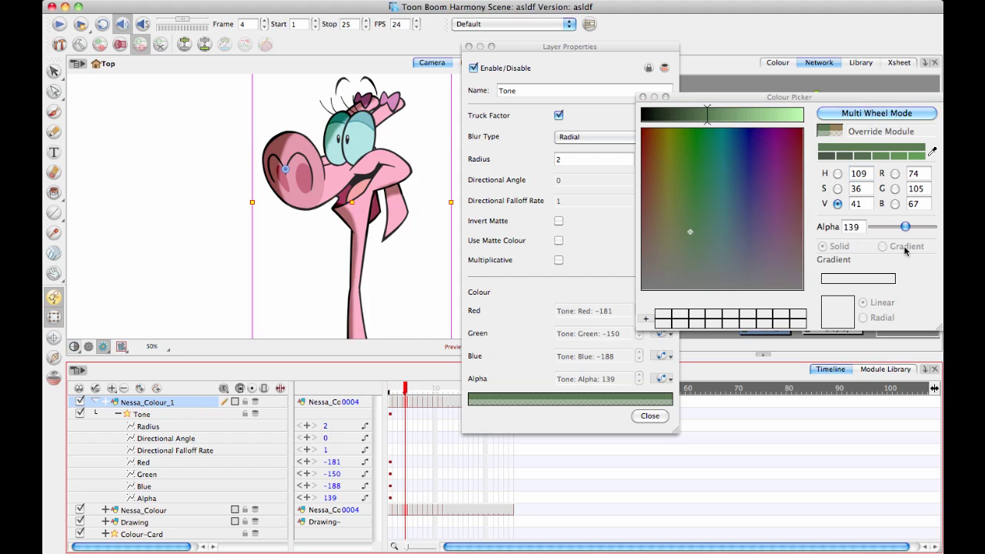
pyautogui.moveTo(906, 227); pyautogui.dragTo(875, 231)
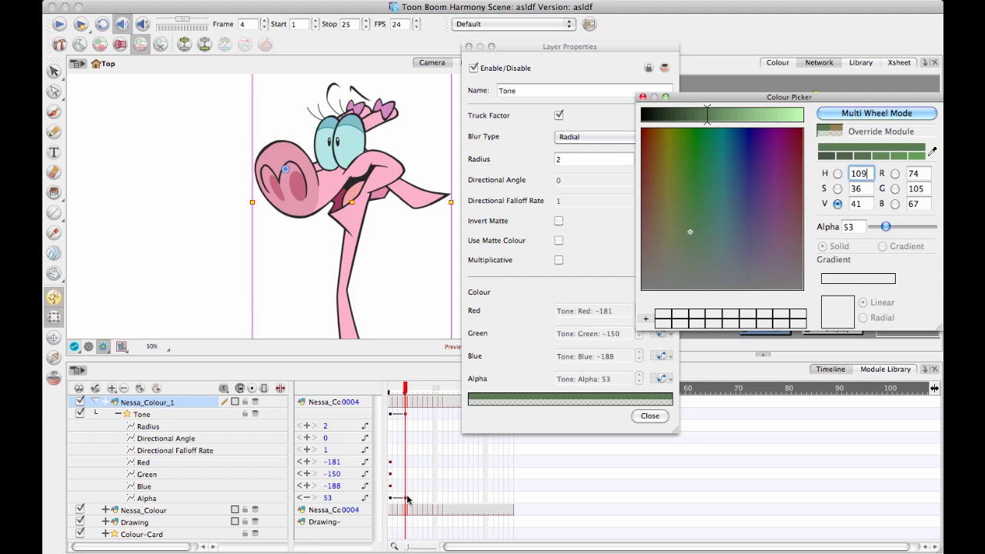
pyautogui.moveTo(693, 229); pyautogui.dragTo(669, 215)
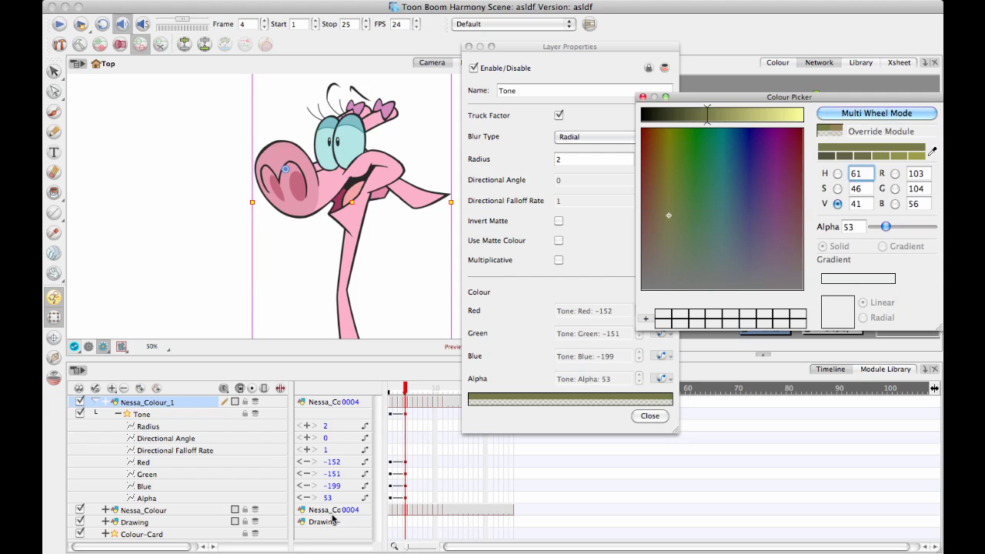
# In the Red channel's Bezier Editor, drag the frame-4 keyframe down to about -158.59
pyautogui.rightClick(366, 464)
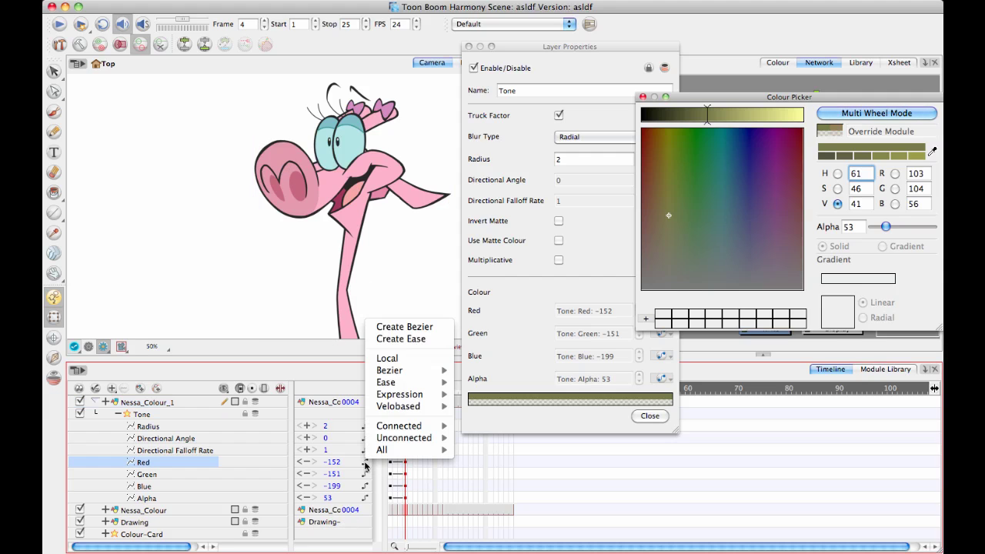
pyautogui.press('Escape')
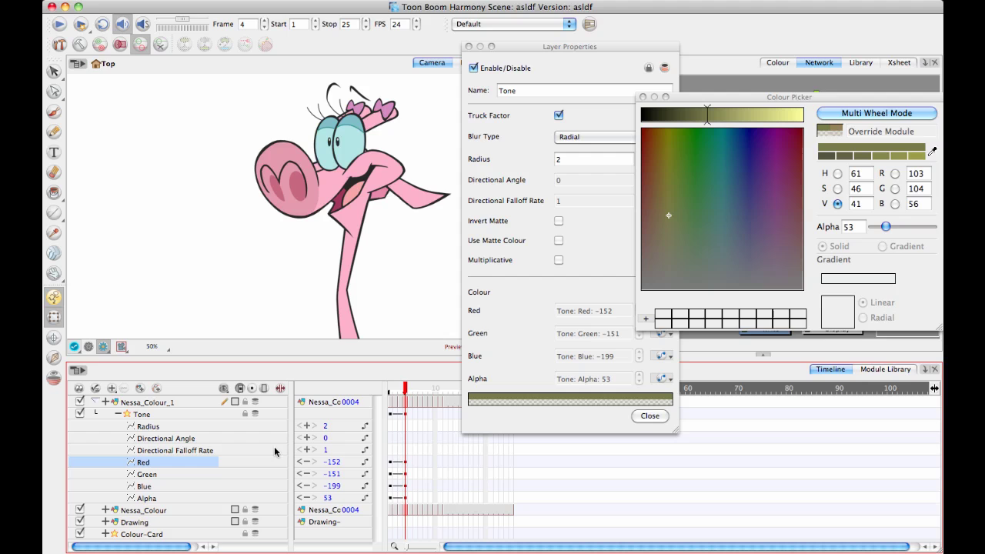
pyautogui.doubleClick(181, 459)
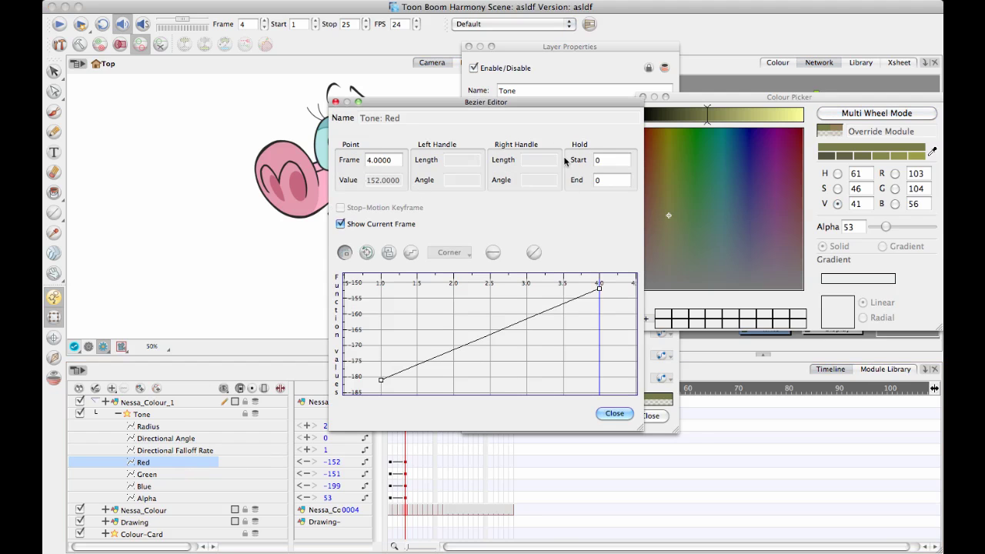
pyautogui.moveTo(638, 430); pyautogui.dragTo(774, 544)
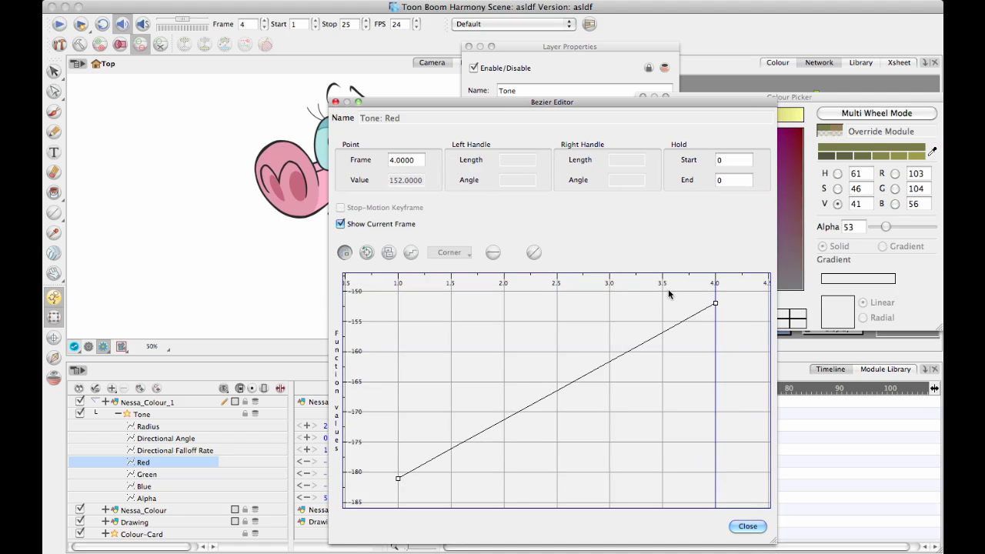
pyautogui.click(715, 304)
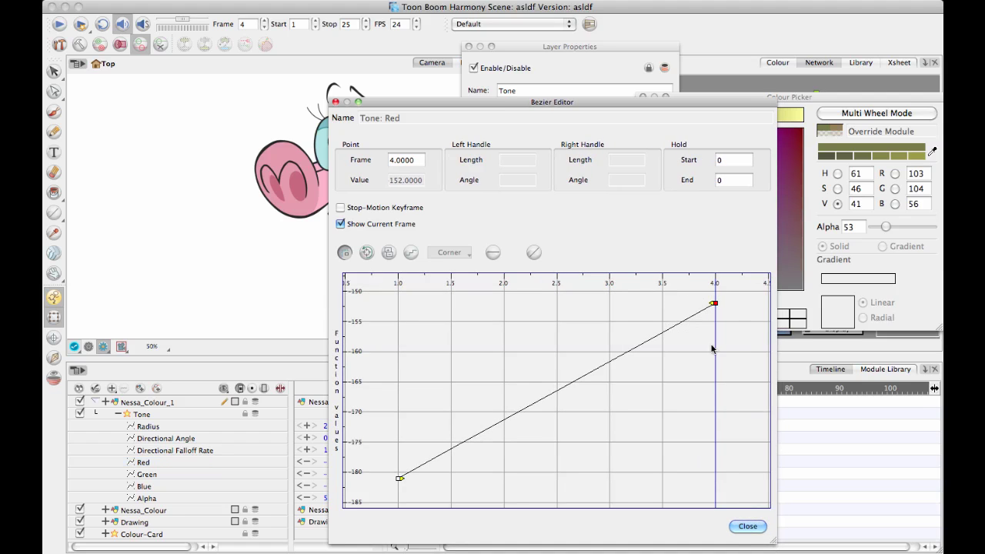
pyautogui.click(715, 304)
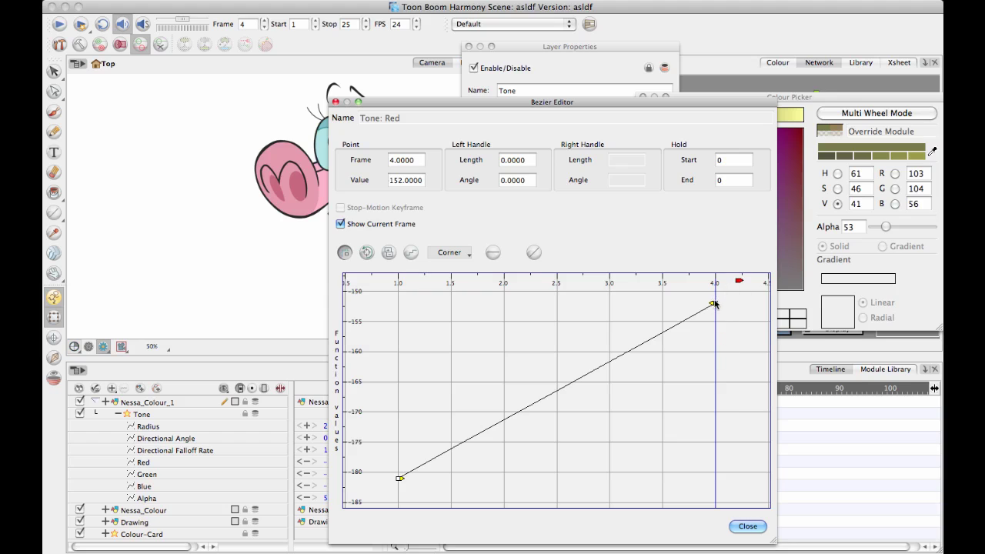
pyautogui.click(715, 304)
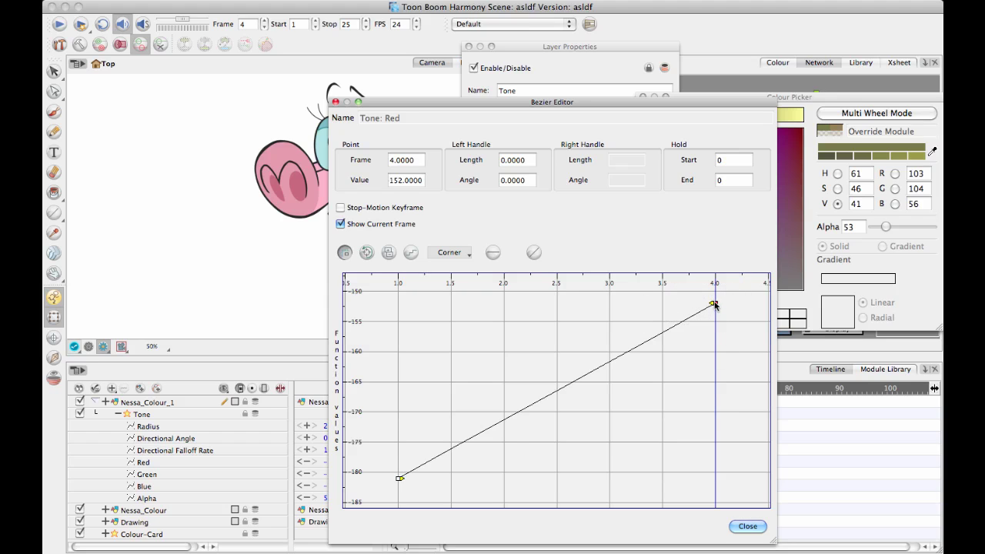
pyautogui.moveTo(715, 304); pyautogui.dragTo(621, 488)
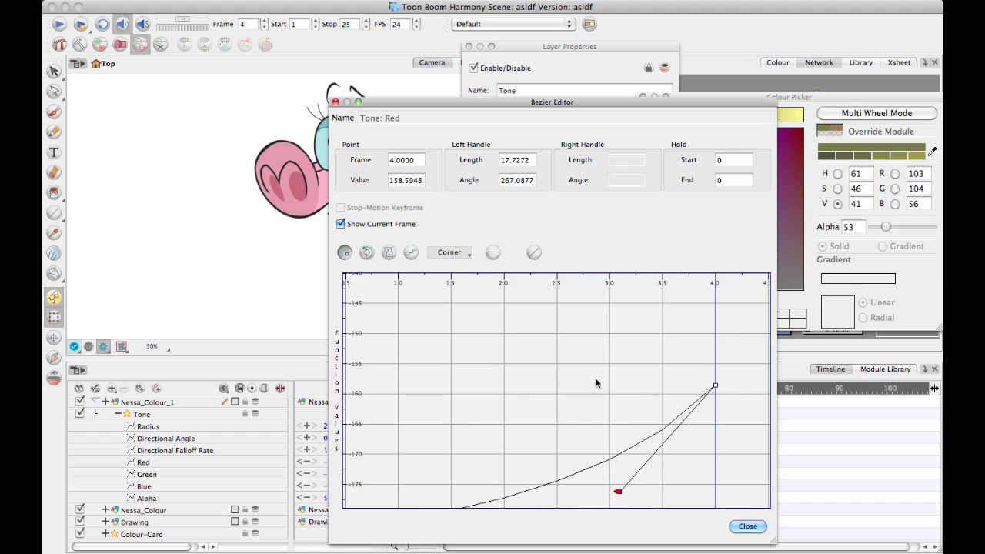
pyautogui.moveTo(592, 397); pyautogui.dragTo(570, 365)
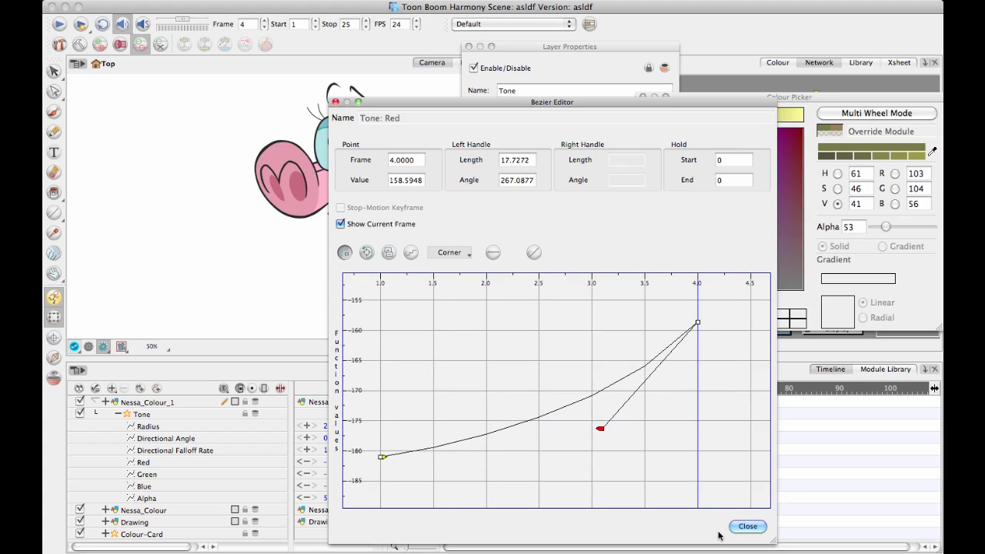
pyautogui.click(746, 526)
pyautogui.click(747, 526)
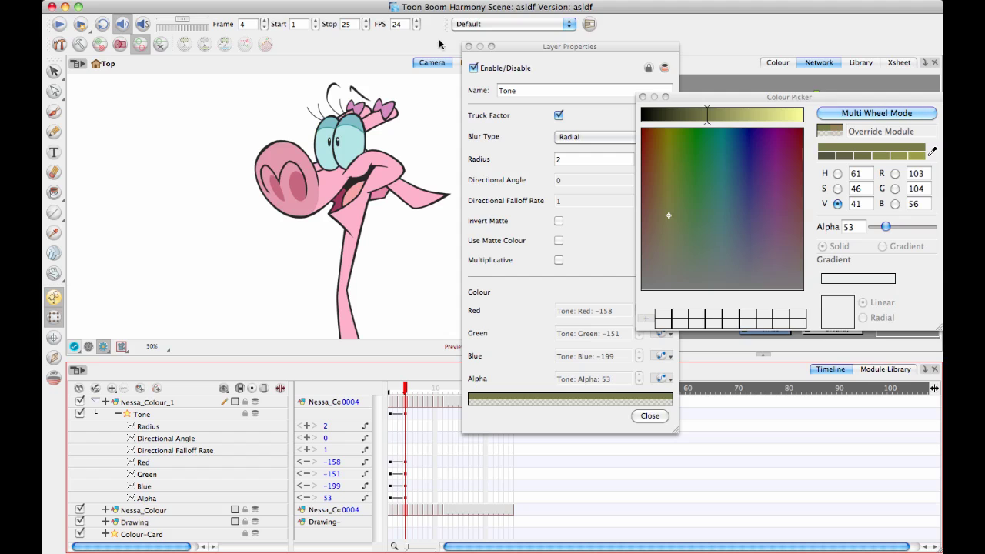
# Drag the Tone Layer Properties window by its title bar over the Colour Picker
pyautogui.moveTo(645, 52); pyautogui.dragTo(630, 68)
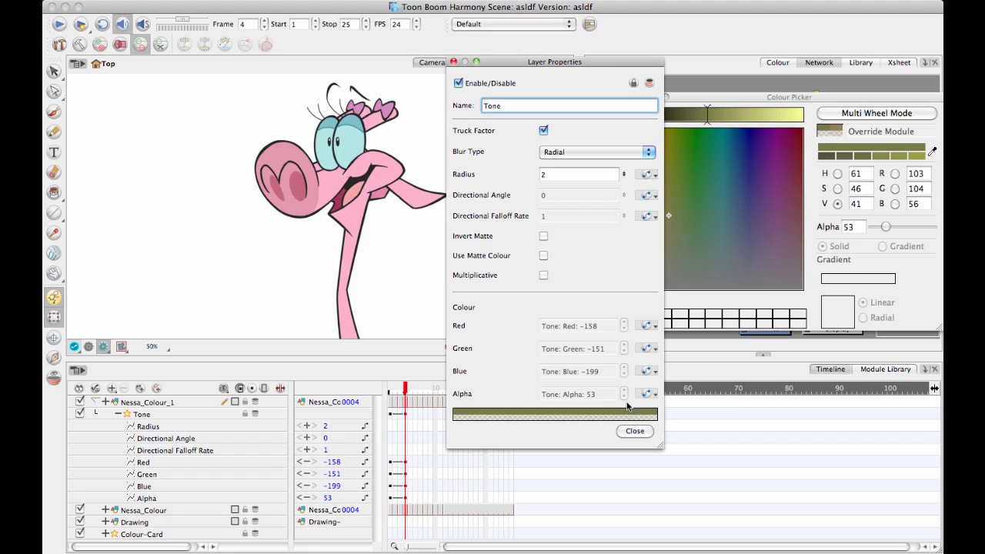
# Close the Tone properties and Colour Picker, raise the Tone and Nessa_Colour_1 nodes, and return to frame 1
pyautogui.click(634, 433)
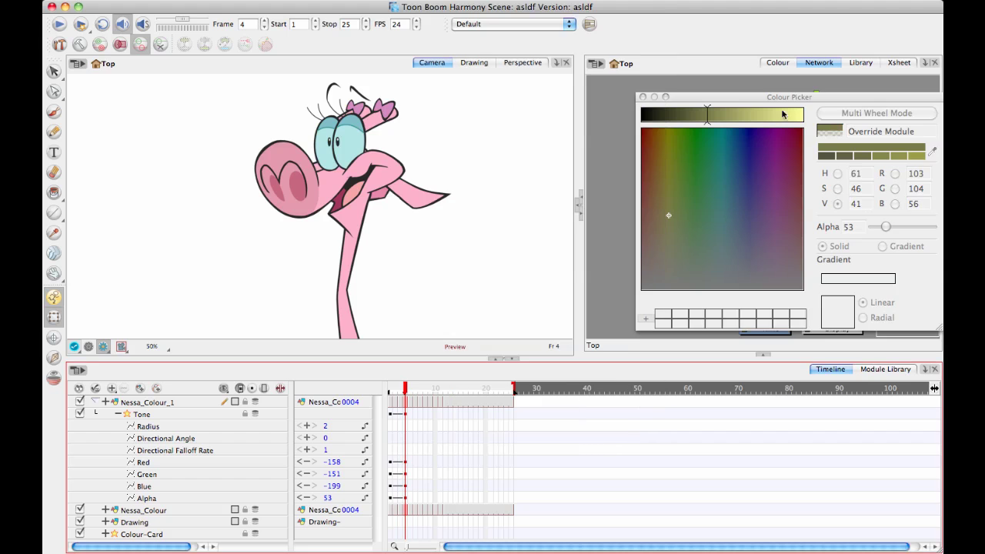
pyautogui.moveTo(782, 102); pyautogui.dragTo(667, 299)
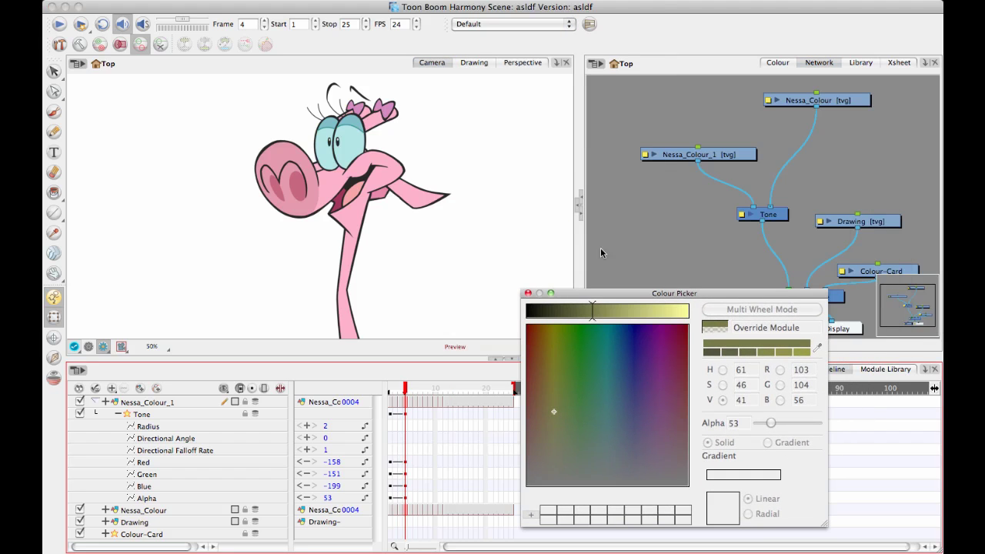
pyautogui.click(529, 294)
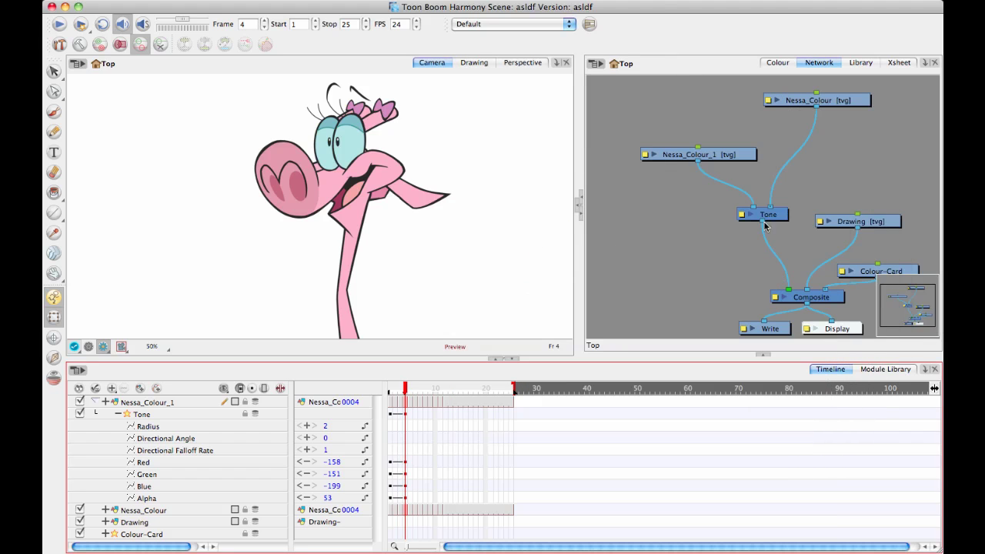
pyautogui.moveTo(770, 216); pyautogui.dragTo(770, 206)
pyautogui.moveTo(730, 151); pyautogui.dragTo(730, 137)
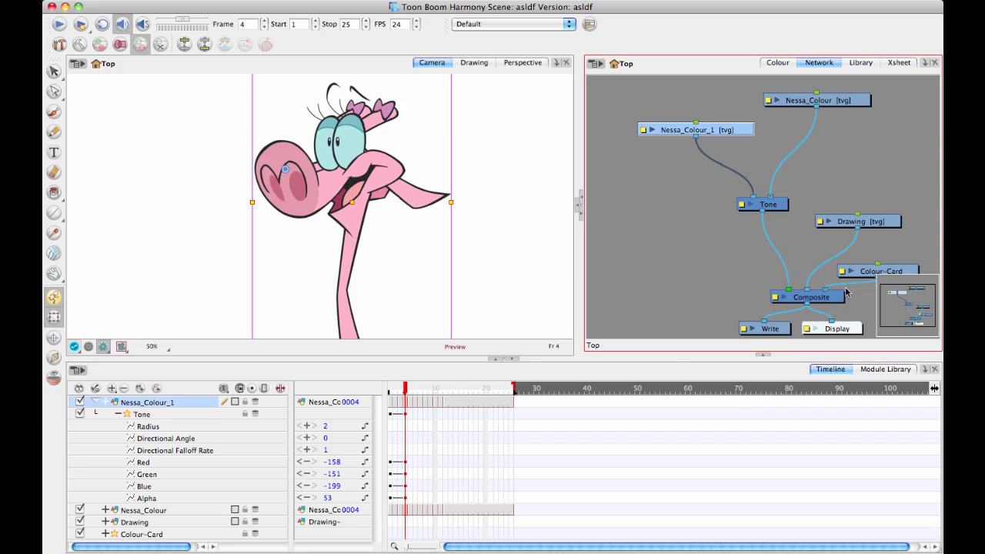
pyautogui.moveTo(401, 389); pyautogui.dragTo(385, 393)
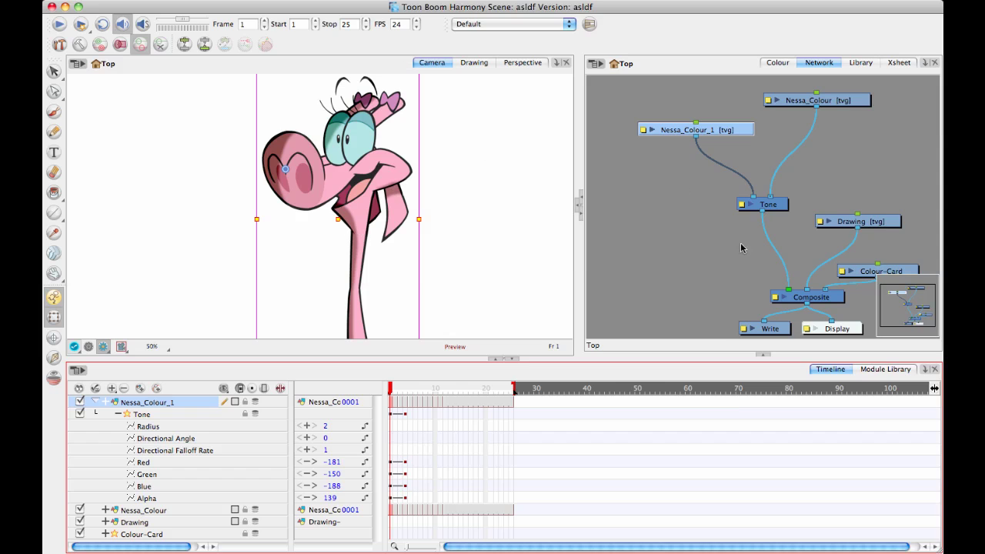
# Add a Highlight module from the Filter library and connect it between Tone and Composite
pyautogui.click(891, 370)
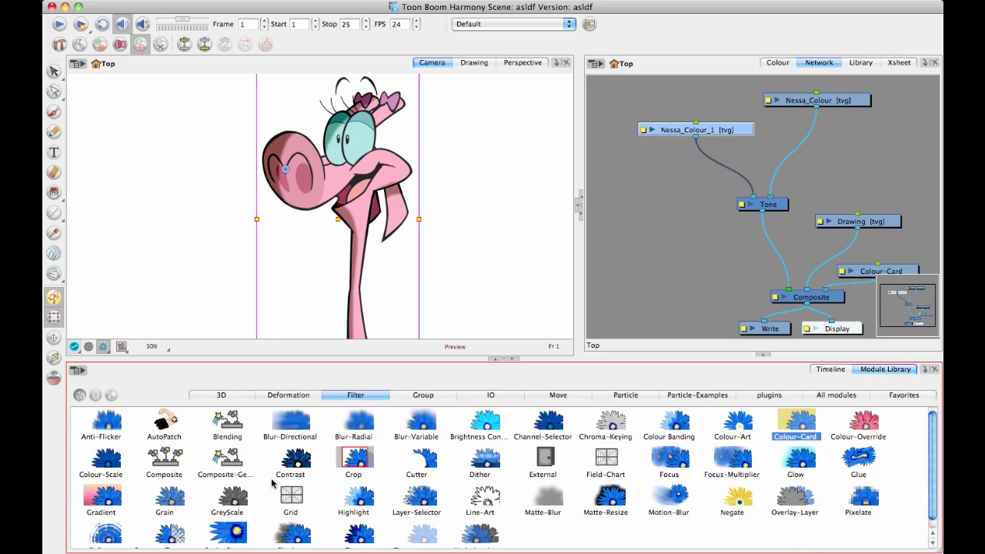
pyautogui.moveTo(361, 502); pyautogui.dragTo(616, 240)
pyautogui.moveTo(770, 202); pyautogui.dragTo(772, 163)
pyautogui.moveTo(703, 127); pyautogui.dragTo(703, 101)
pyautogui.click(676, 256)
pyautogui.moveTo(677, 257); pyautogui.dragTo(768, 229)
pyautogui.moveTo(776, 168)
pyautogui.mouseDown()
pyautogui.moveTo(808, 124)
pyautogui.moveTo(776, 165)
pyautogui.mouseUp()
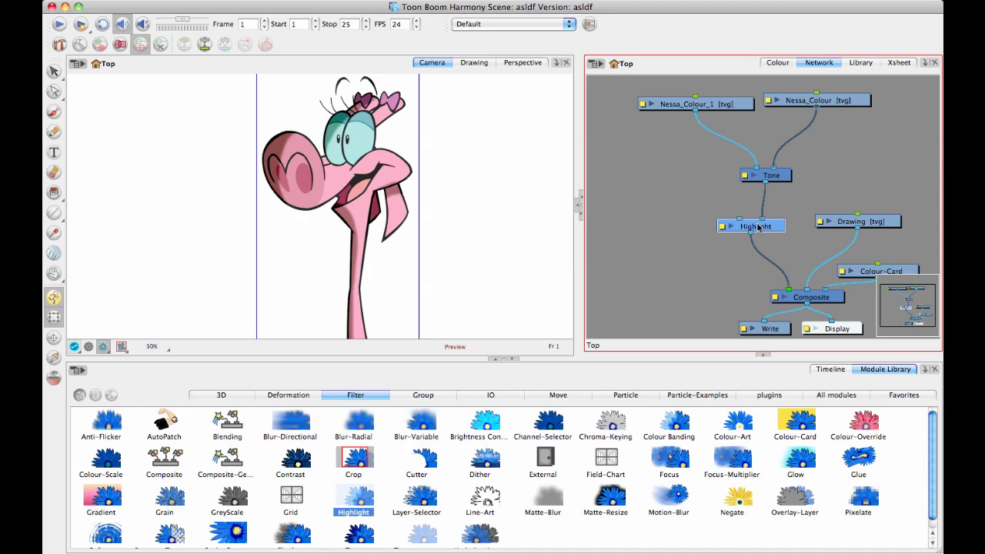
# Collapse the Tone rows in the Timeline and add a new Drawing_1 layer
pyautogui.click(710, 285)
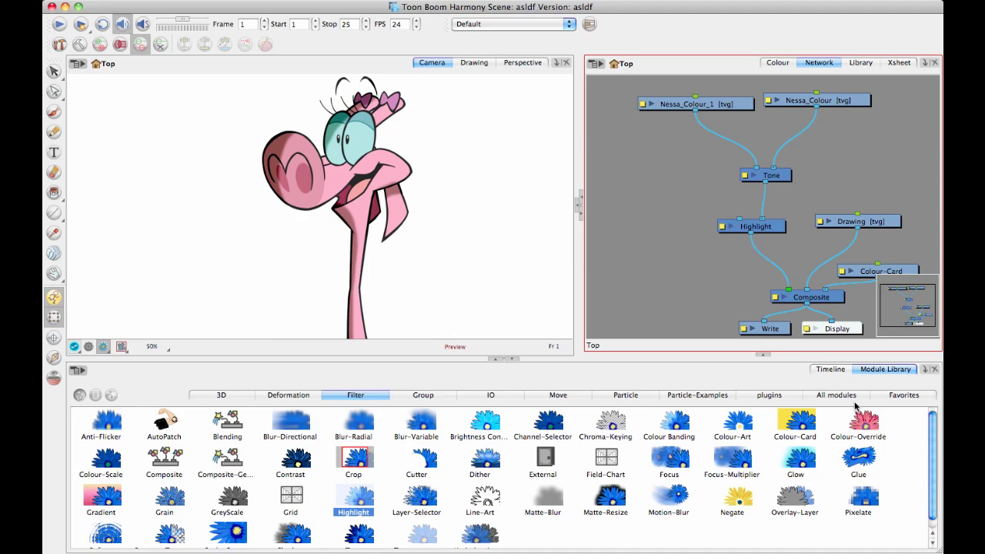
pyautogui.click(832, 370)
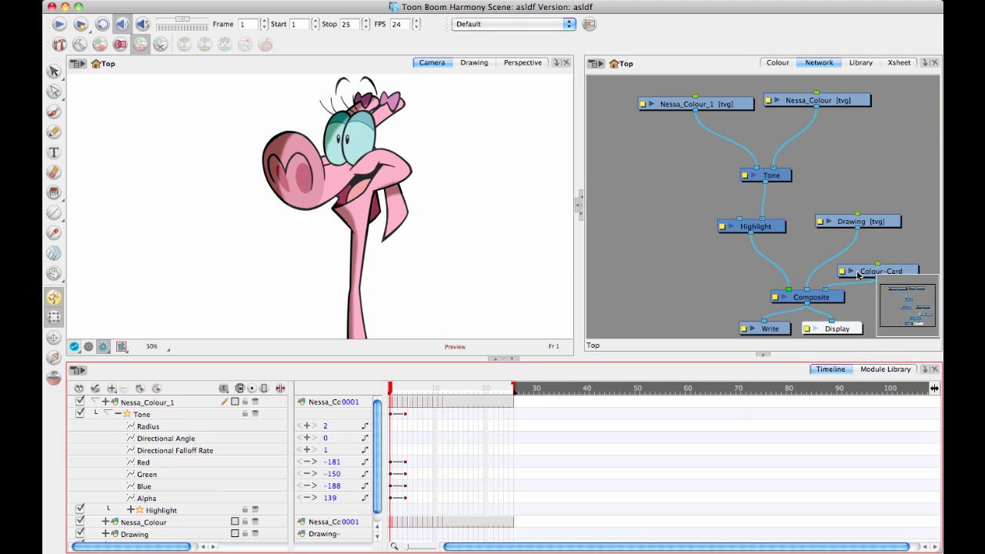
pyautogui.click(117, 416)
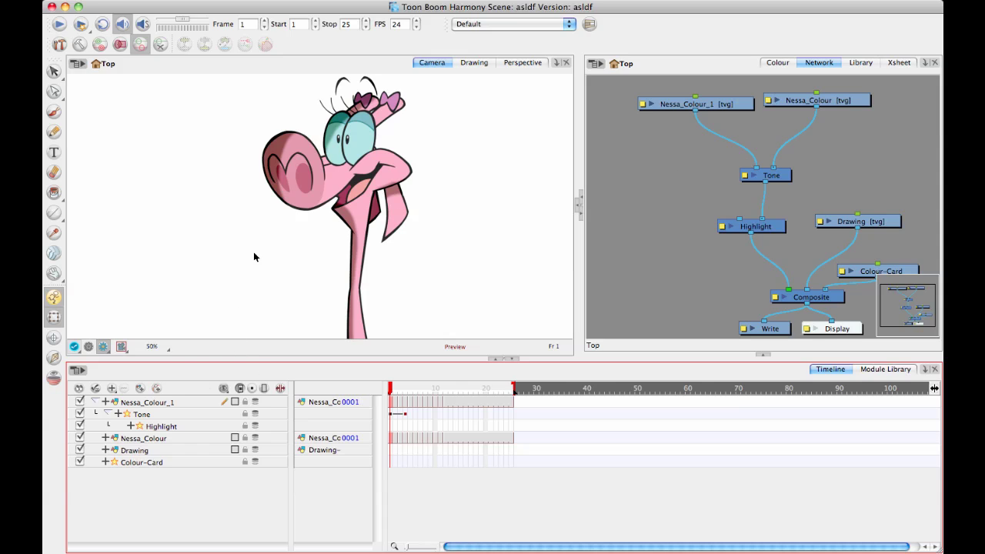
pyautogui.click(140, 389)
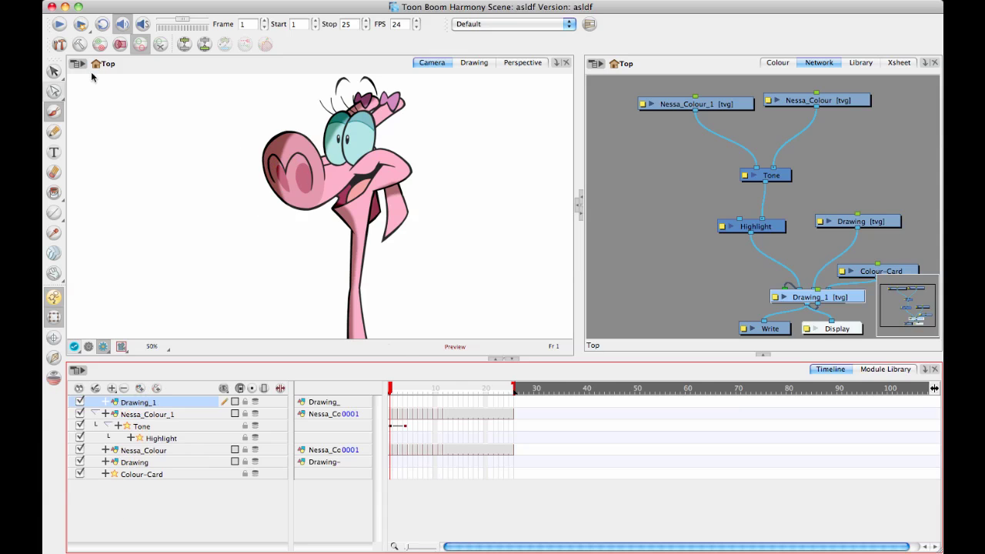
# Paint black brush shapes over the mouth and top of the head on Drawing_1
pyautogui.click(54, 111)
pyautogui.moveTo(399, 154)
pyautogui.mouseDown()
pyautogui.moveTo(378, 154)
pyautogui.moveTo(420, 185)
pyautogui.mouseUp()
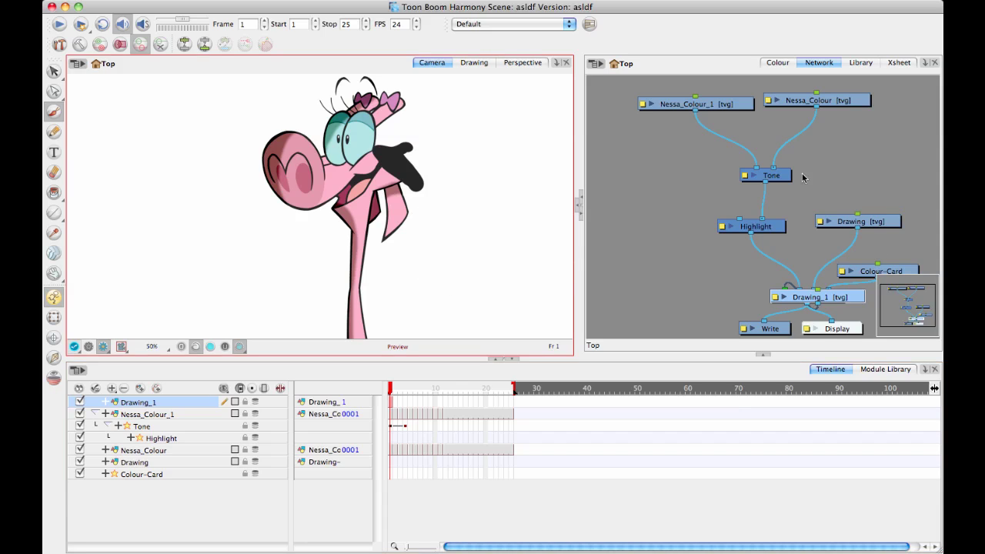
pyautogui.moveTo(821, 298)
pyautogui.mouseDown()
pyautogui.moveTo(800, 259)
pyautogui.moveTo(681, 163)
pyautogui.mouseUp()
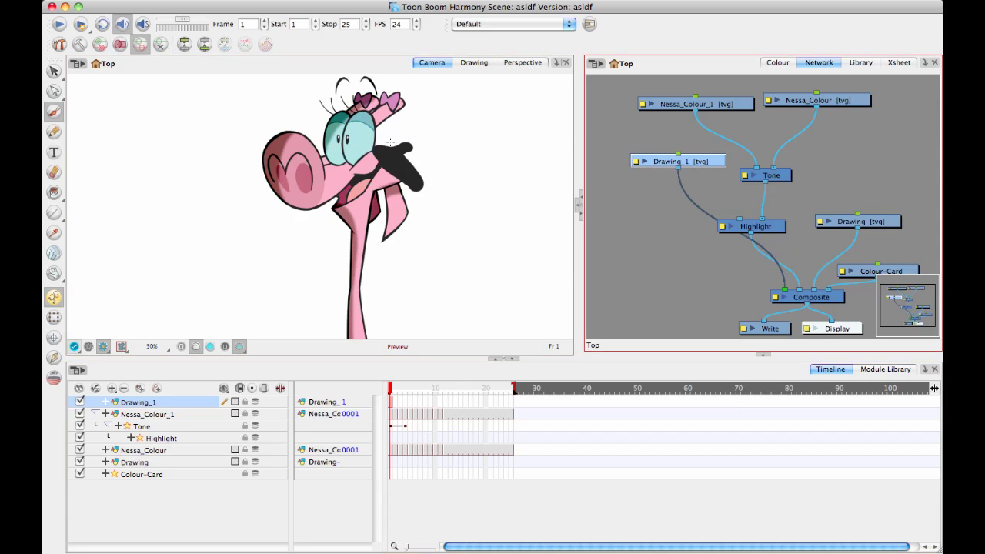
pyautogui.moveTo(408, 98); pyautogui.dragTo(394, 112)
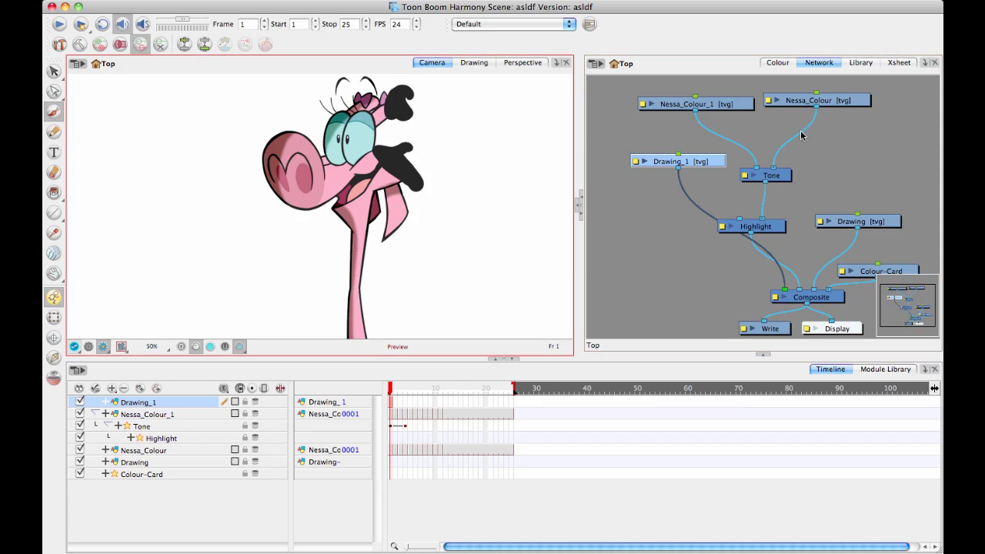
# Reconnect the Drawing_1 cable from the Composite to the Highlight node's matte port
pyautogui.click(784, 291)
pyautogui.moveTo(758, 284); pyautogui.dragTo(729, 225)
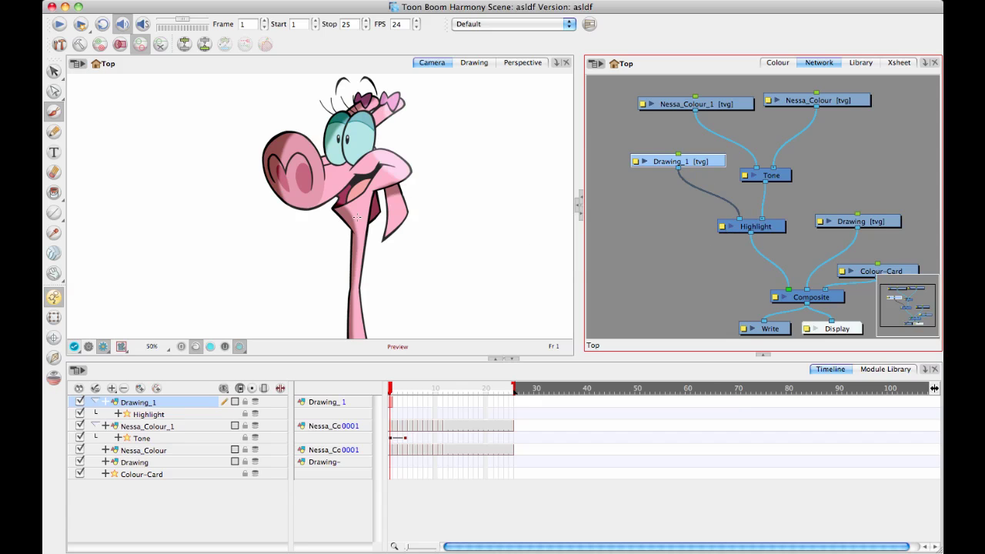
pyautogui.scroll(4, 399, 166)
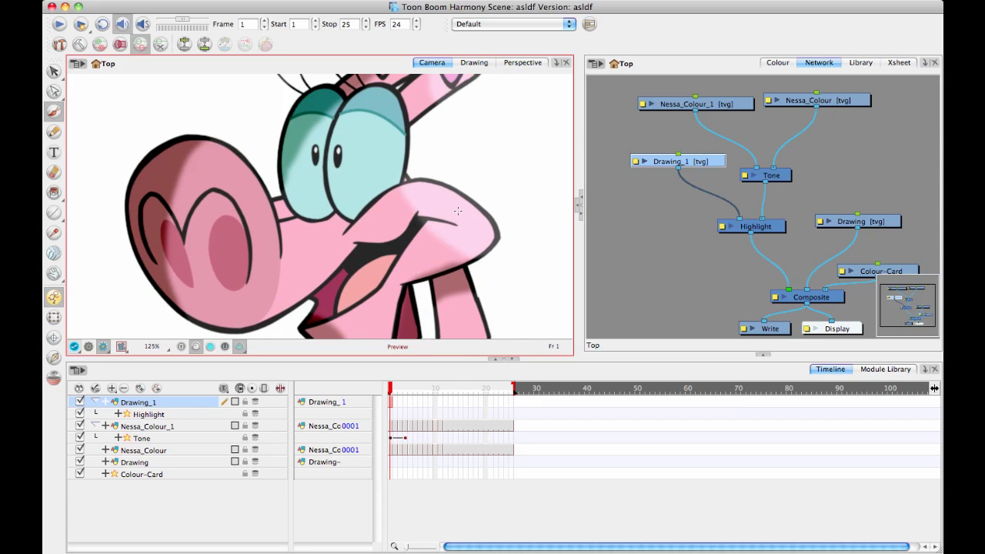
pyautogui.scroll(2, 466, 198)
pyautogui.scroll(2, 285, 234)
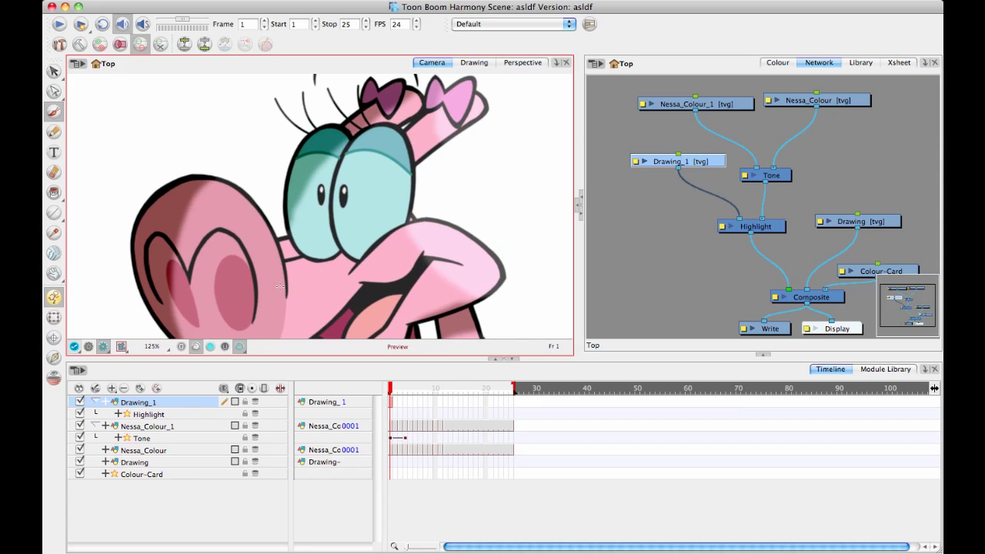
pyautogui.scroll(-4, 319, 274)
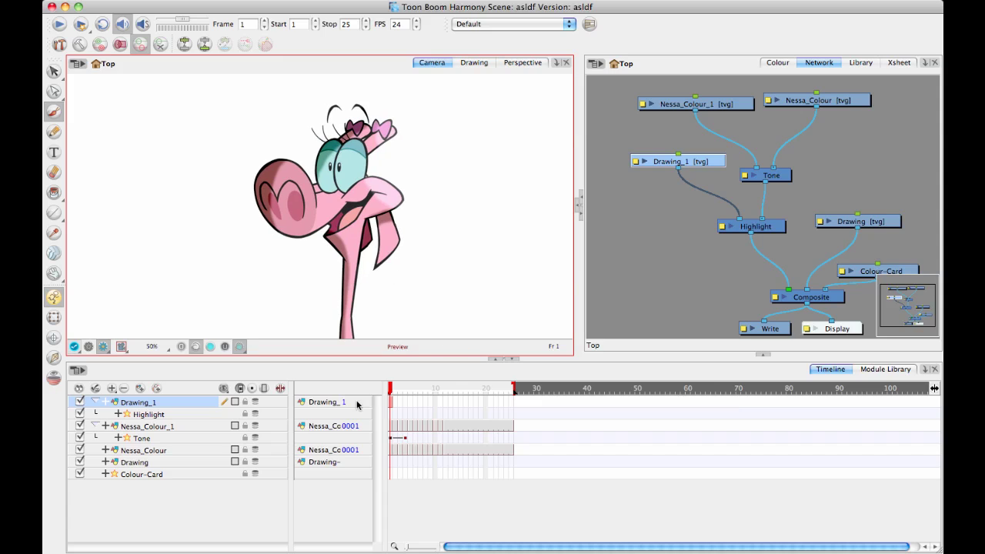
# Rename the Highlight module to Highlight_ in Layer Properties
pyautogui.doubleClick(723, 229)
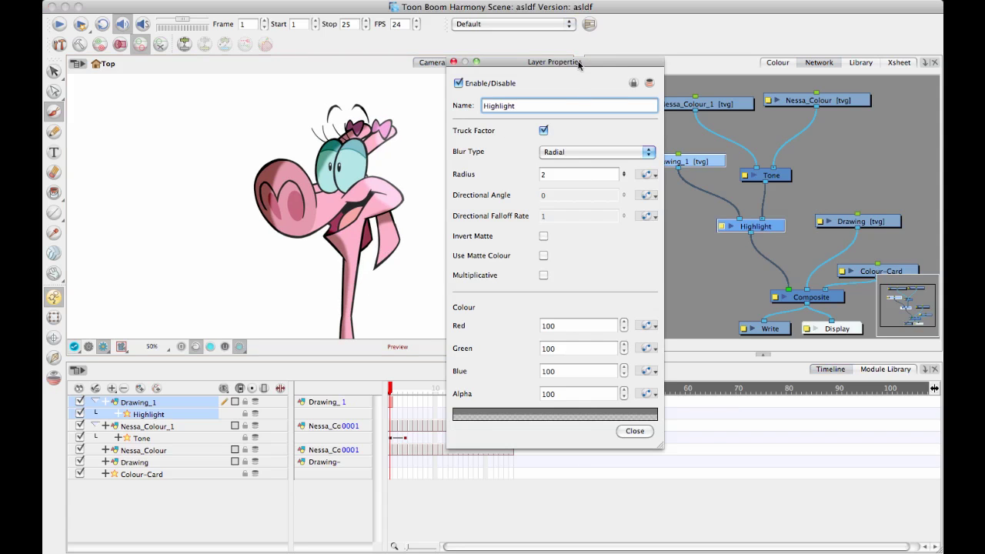
pyautogui.moveTo(590, 67); pyautogui.dragTo(712, 74)
pyautogui.write('_')
pyautogui.scroll(3, 466, 178)
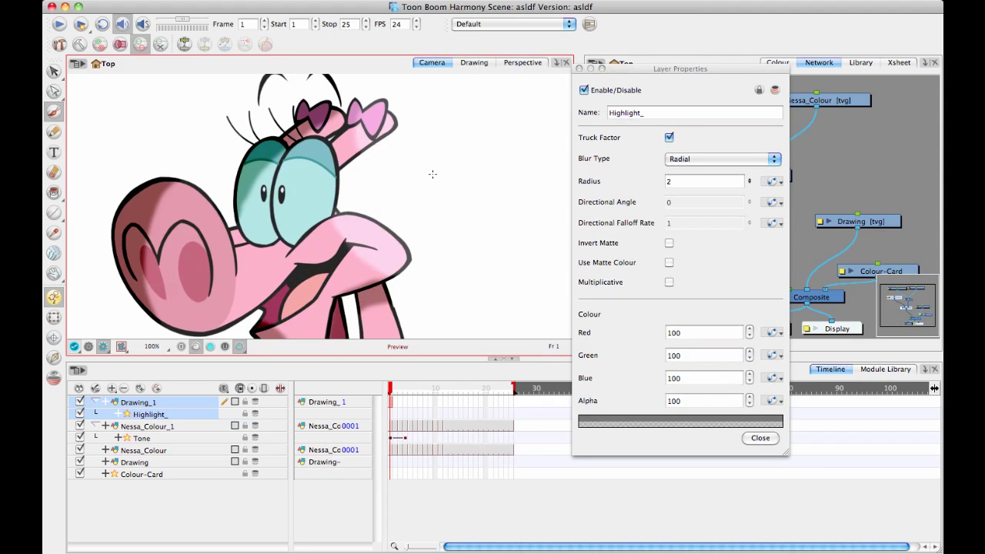
pyautogui.scroll(1, 433, 174)
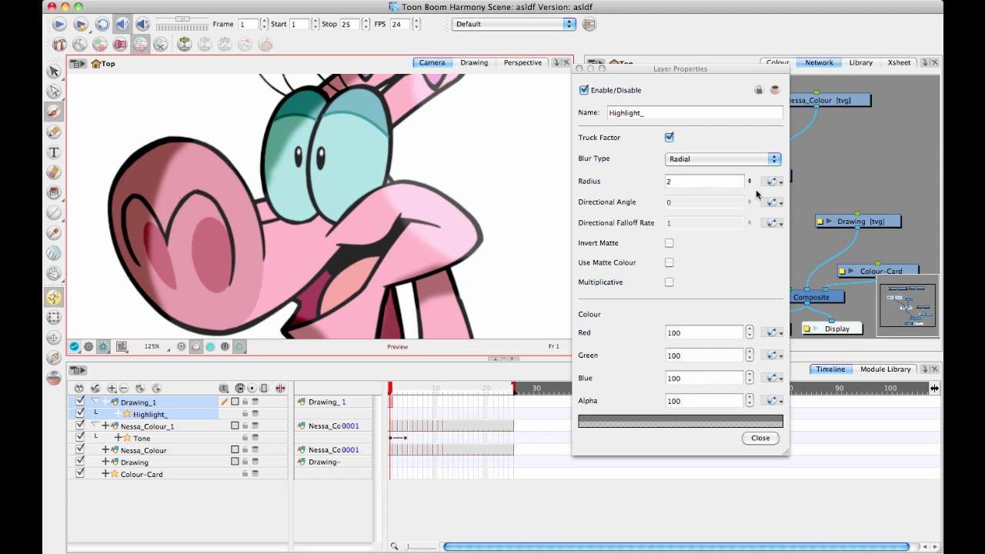
# Raise the Highlight_ Radial blur radius from 2 to 13.3
pyautogui.click(757, 241)
pyautogui.moveTo(757, 241); pyautogui.dragTo(762, 377)
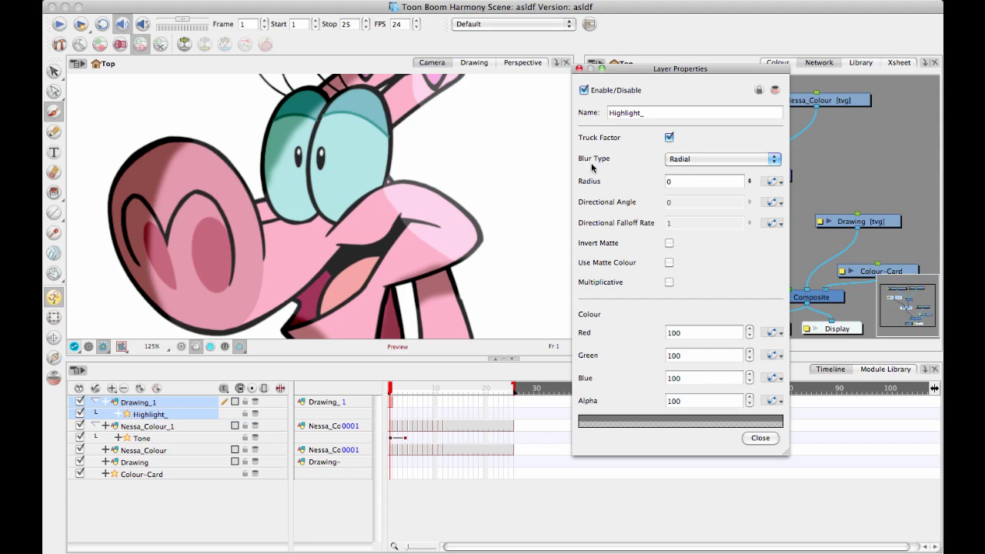
pyautogui.moveTo(749, 181); pyautogui.dragTo(737, 8)
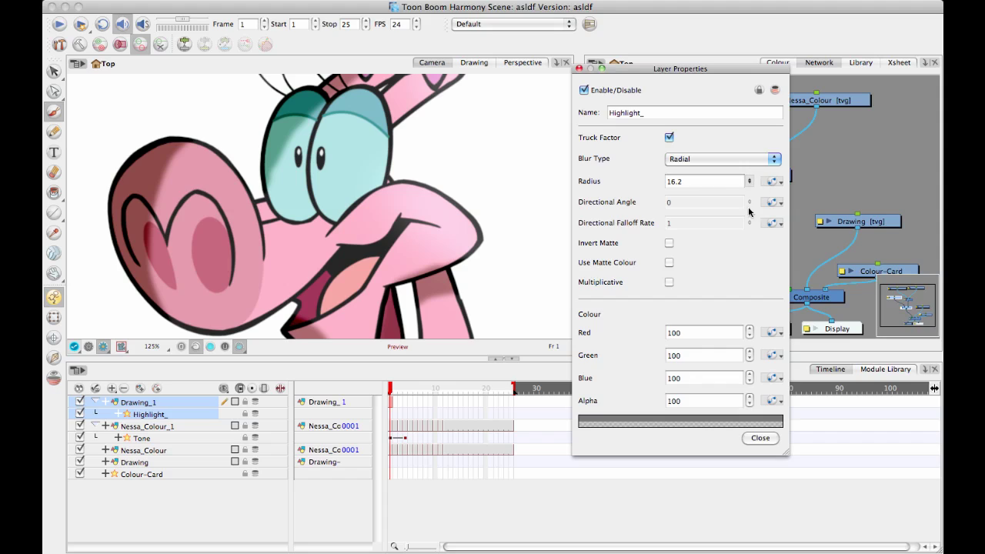
pyautogui.moveTo(749, 181); pyautogui.dragTo(737, 240)
# Close the Highlight_ Layer Properties and zoom the Camera view out to the full frame
pyautogui.click(579, 69)
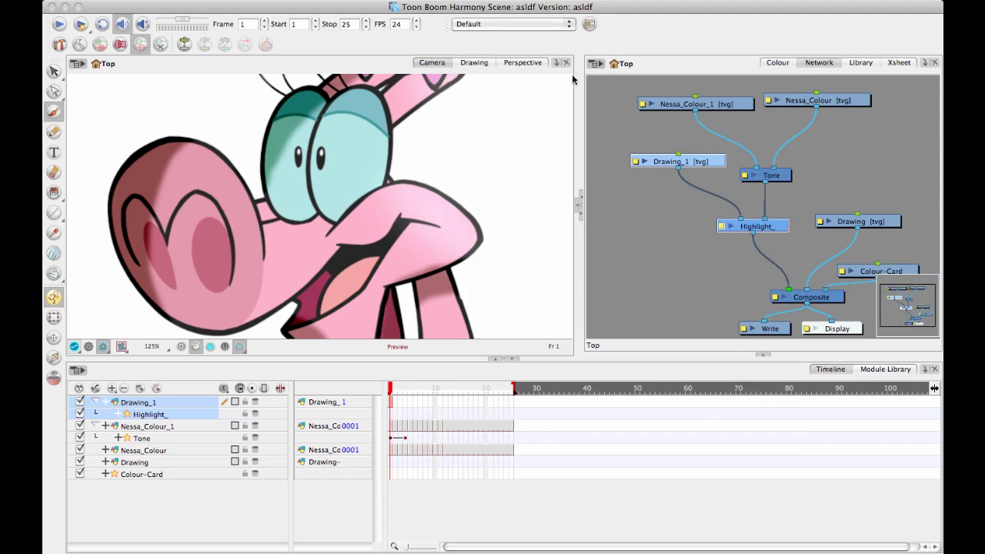
pyautogui.scroll(-4, 461, 221)
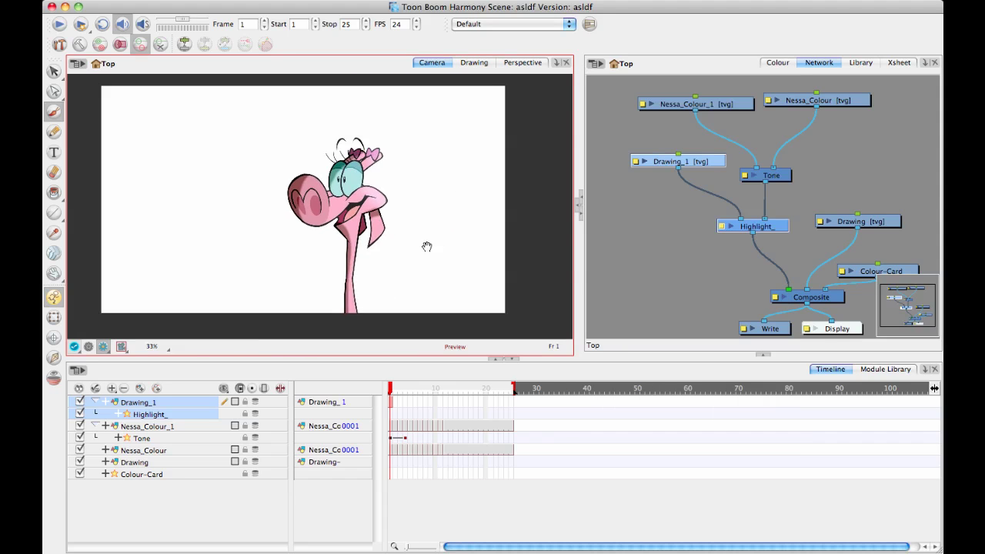